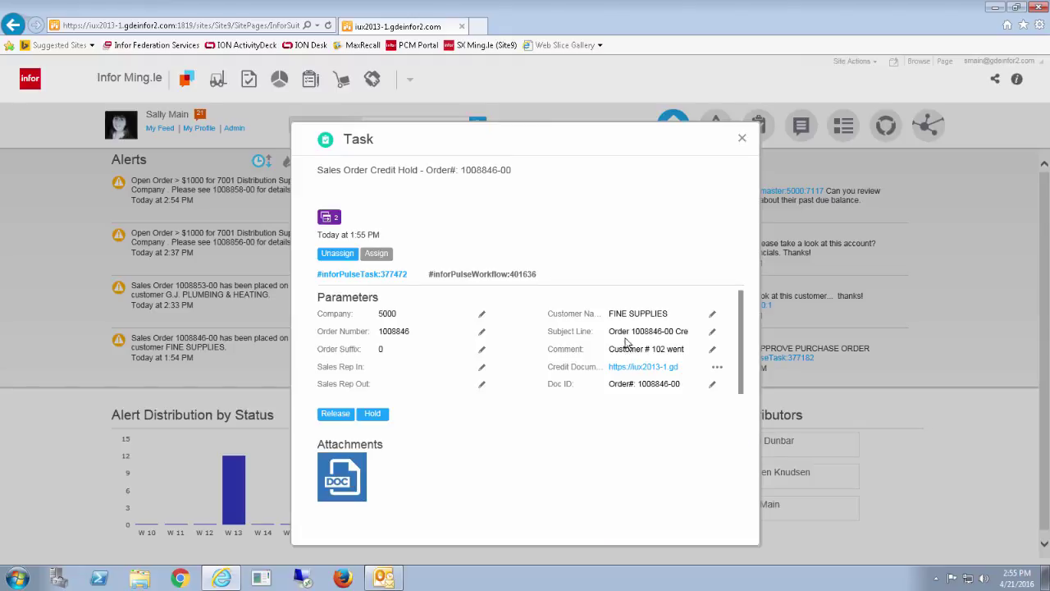
Check the order document attached to the credit hold task and release the FINE SUPPLIES sales order.
click(336, 471)
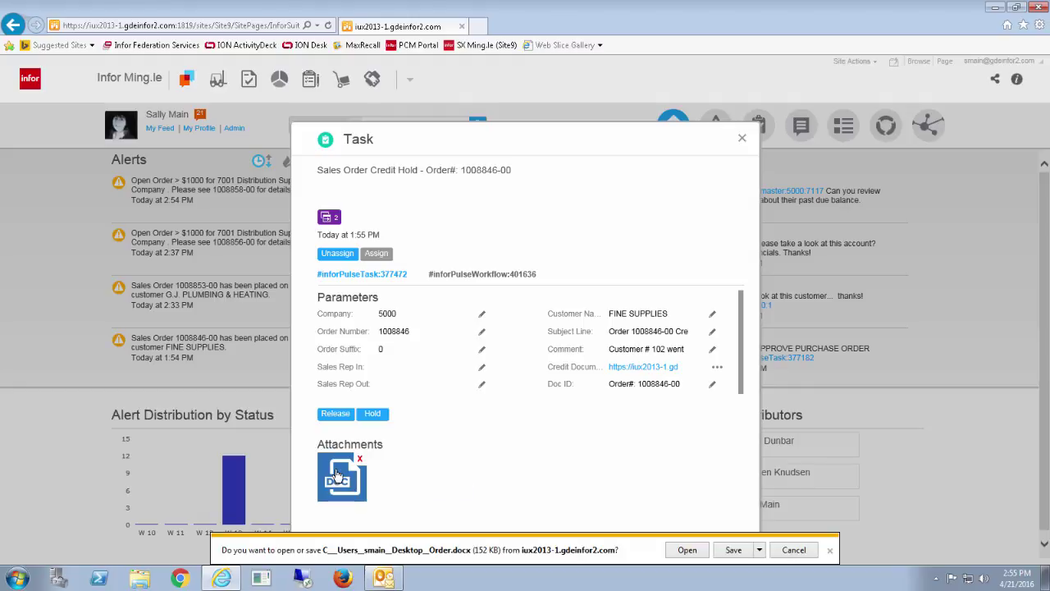
click(685, 550)
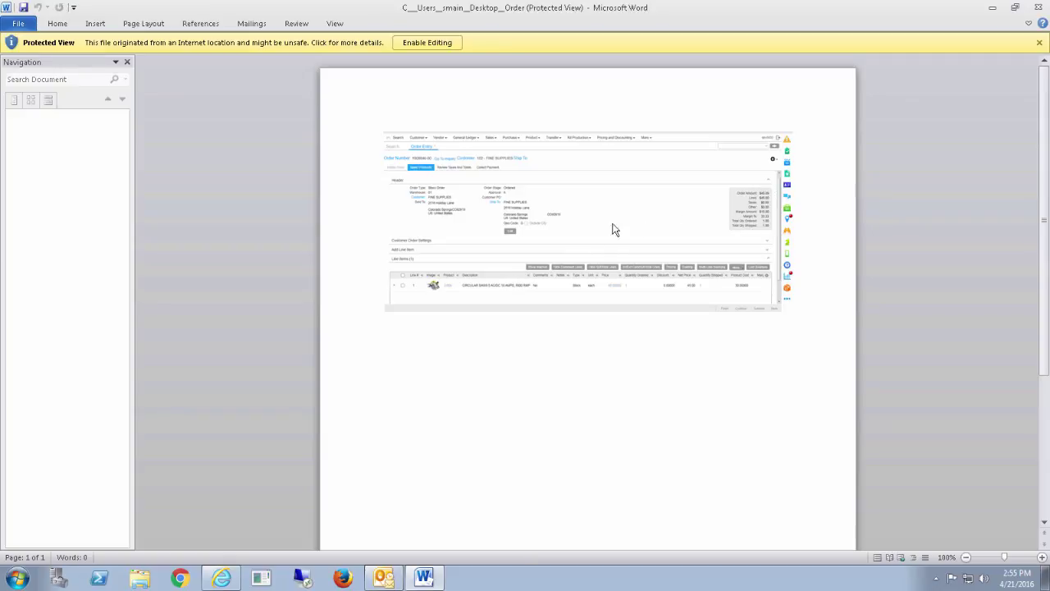
click(1039, 9)
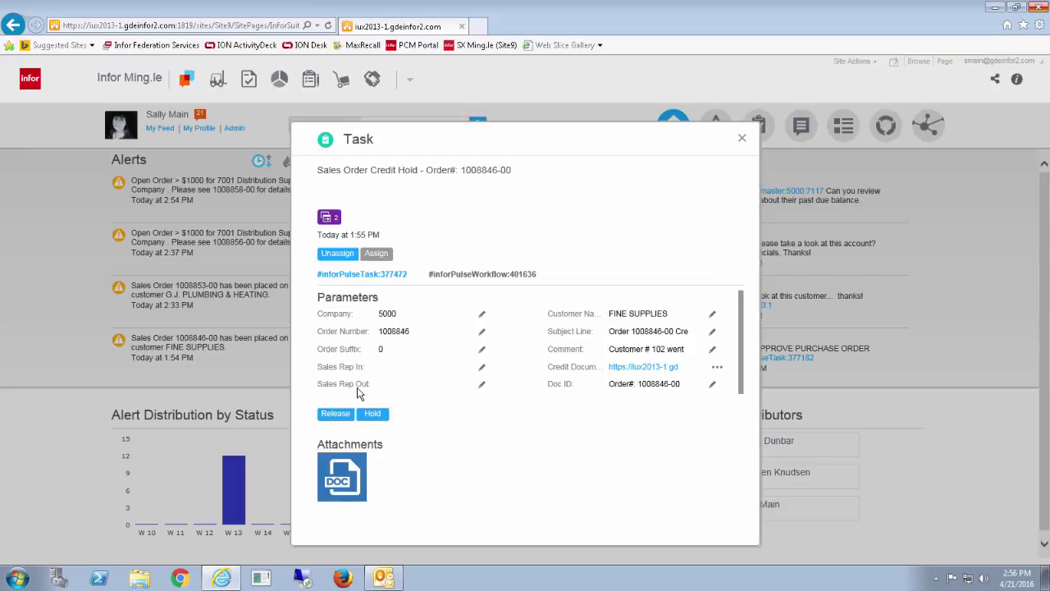
click(334, 415)
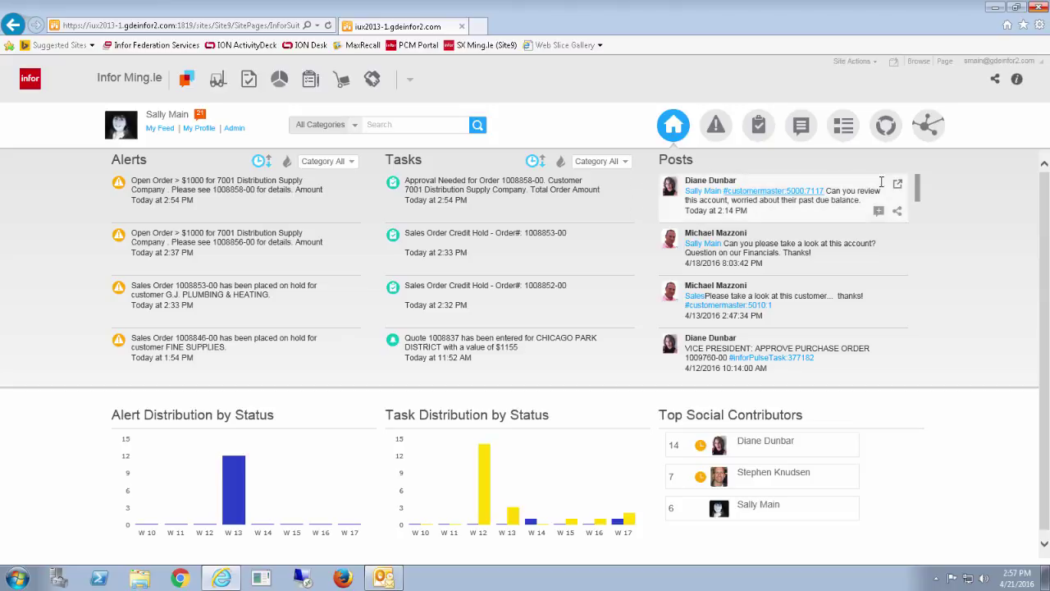
Open the post about the account's past due balance and follow its linked business context to the customer record.
click(899, 186)
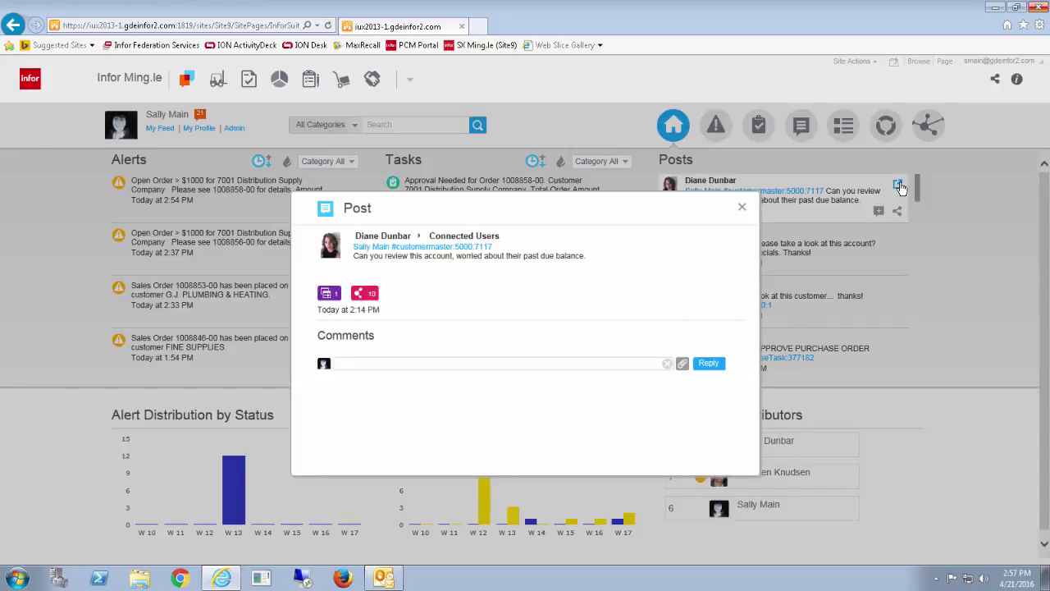
click(329, 297)
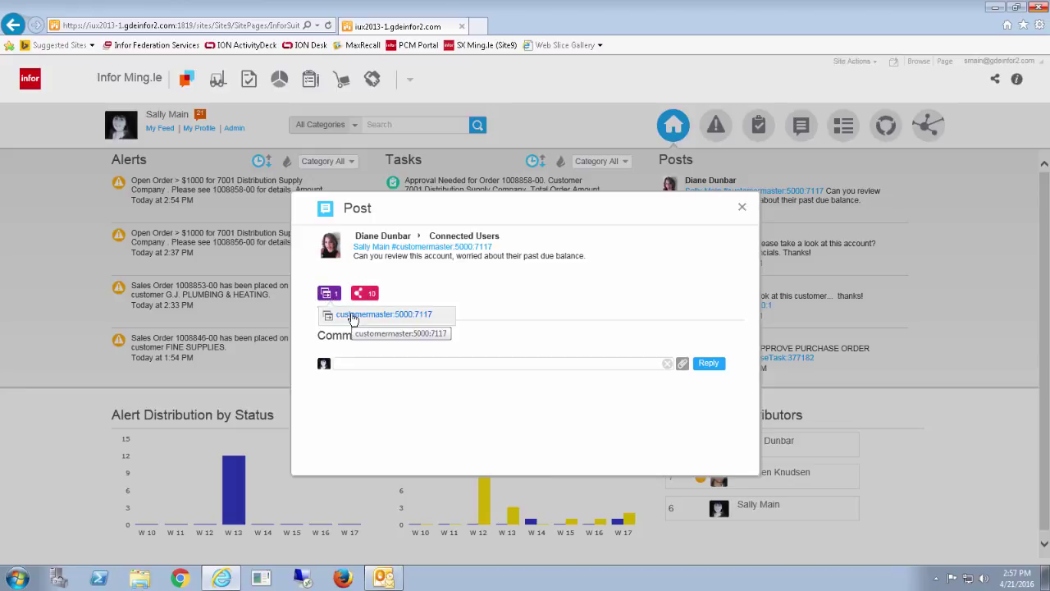
click(353, 317)
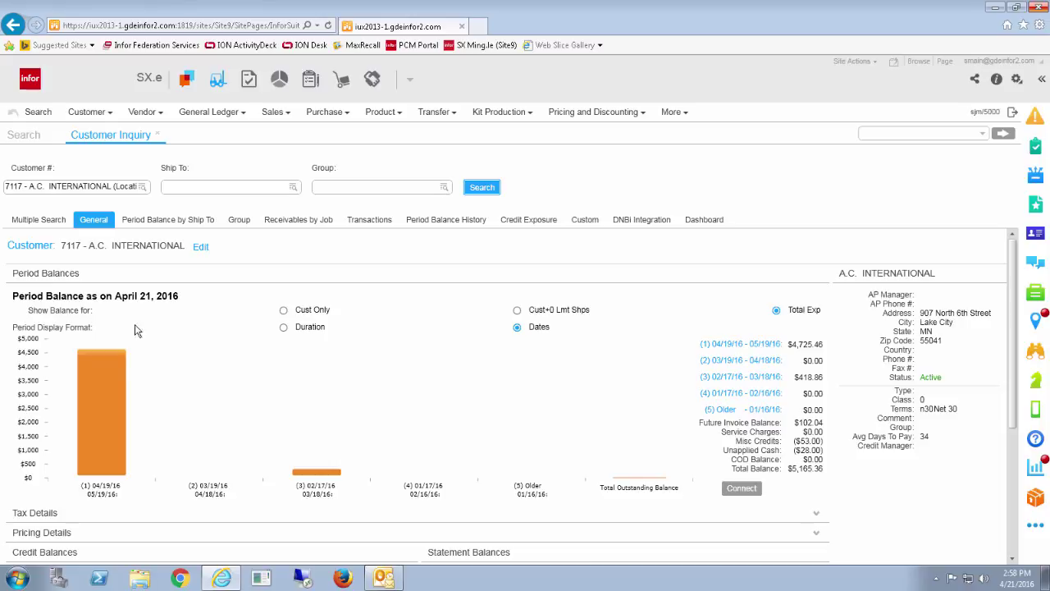
Show the A.C. INTERNATIONAL transactions behind the 02/17/16 - 03/18/16 period balance.
mouse_move(308, 478)
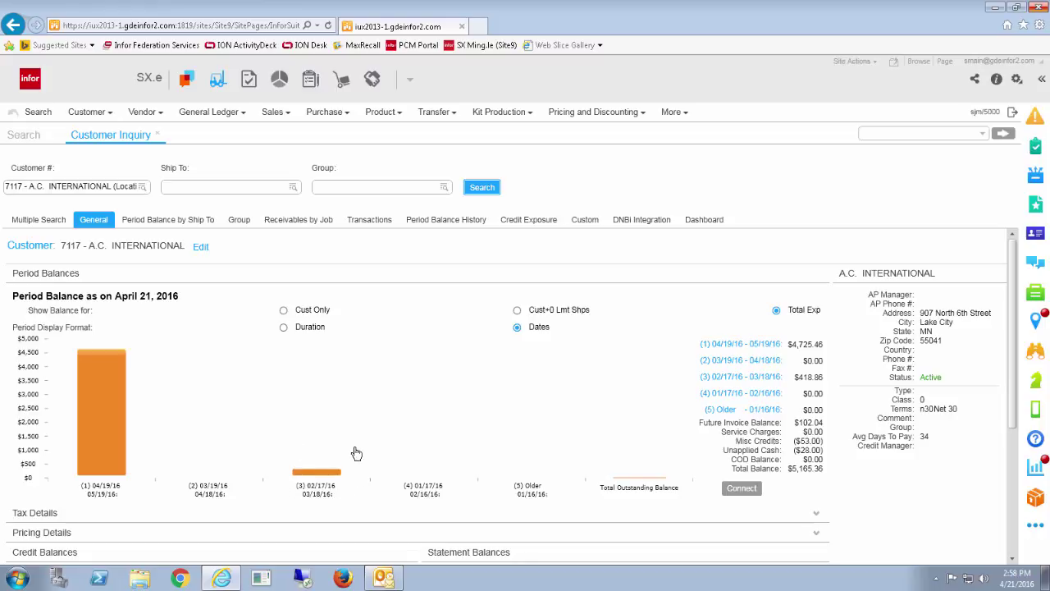
click(737, 379)
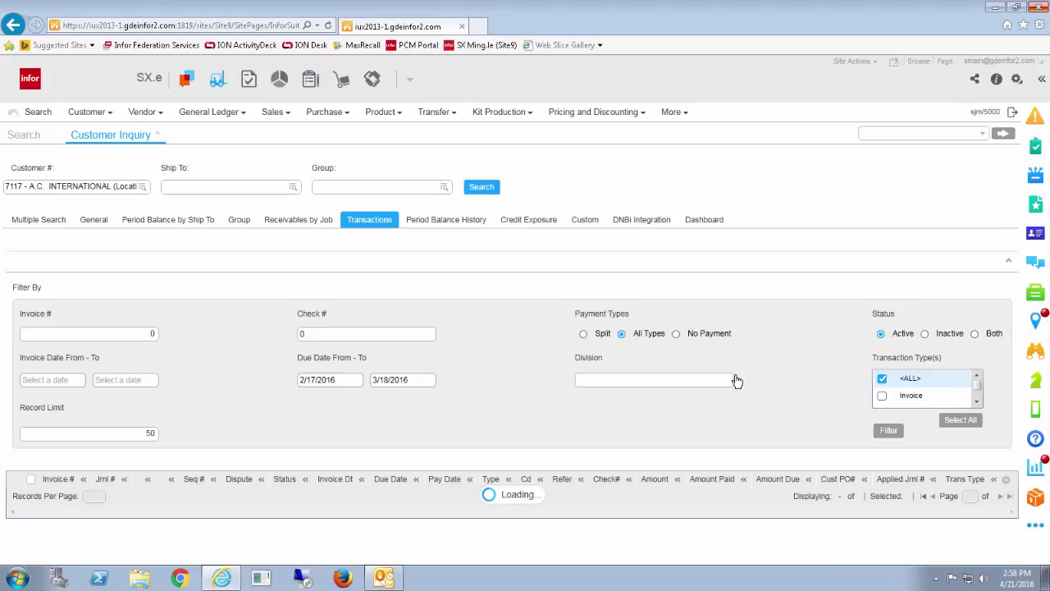
drag(1012, 284, 1008, 330)
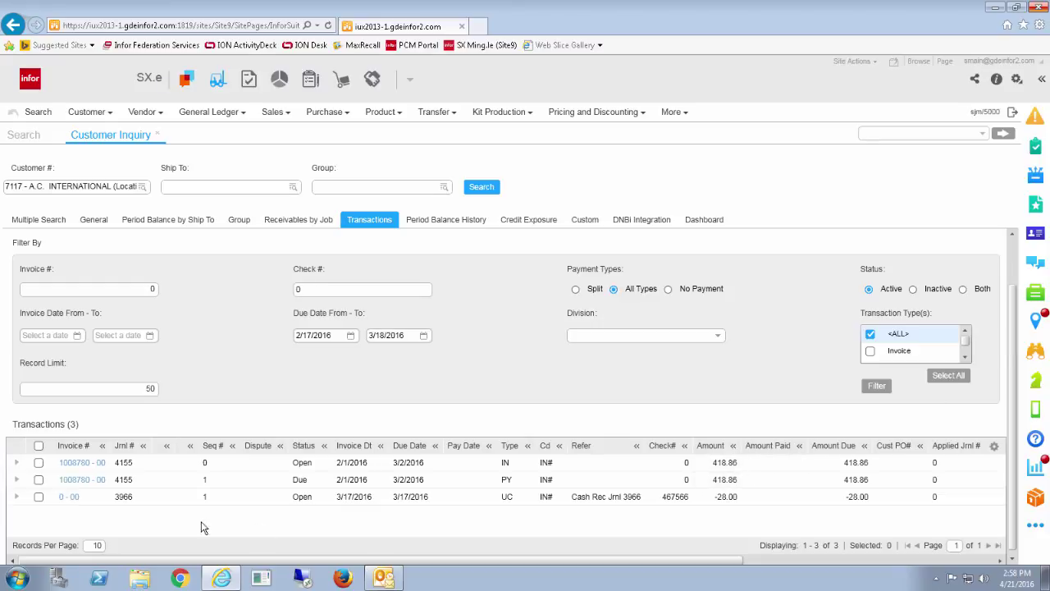
Expand the first invoice transaction, review its Details section, and collapse the transaction again.
click(17, 463)
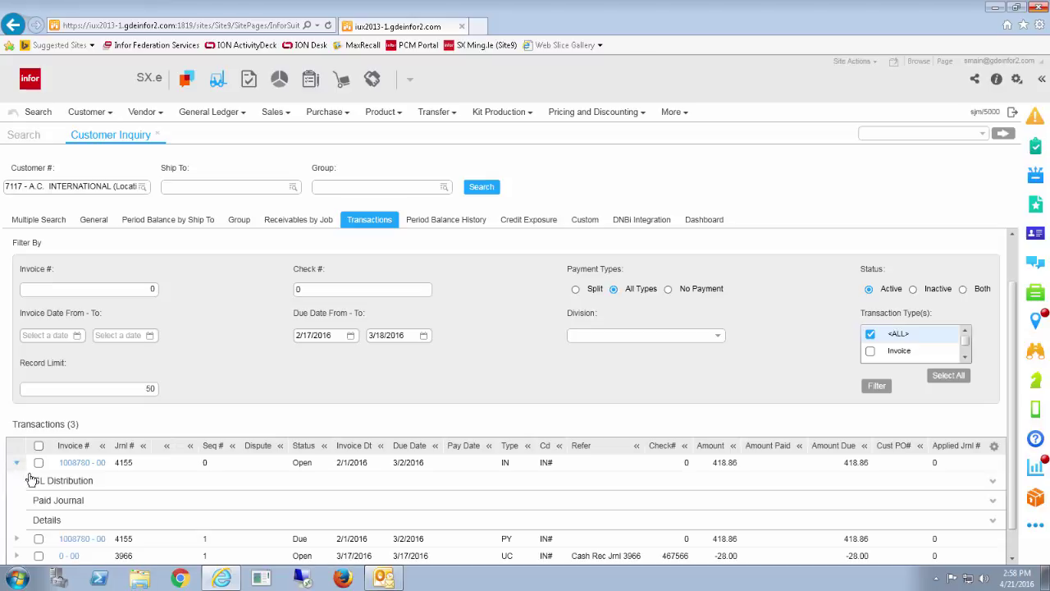
click(48, 522)
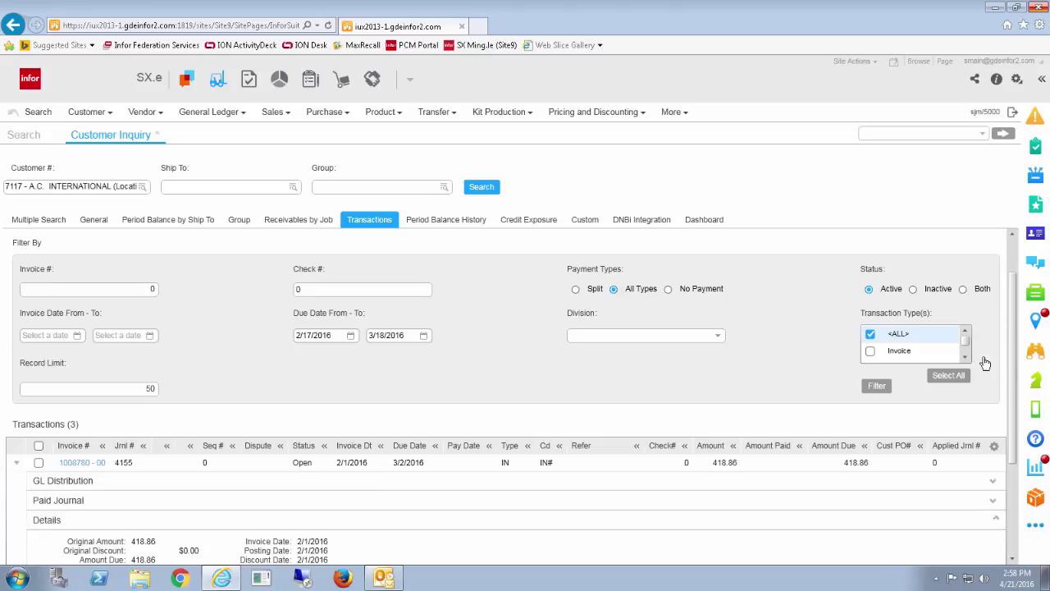
scroll(1017, 377, down, 1)
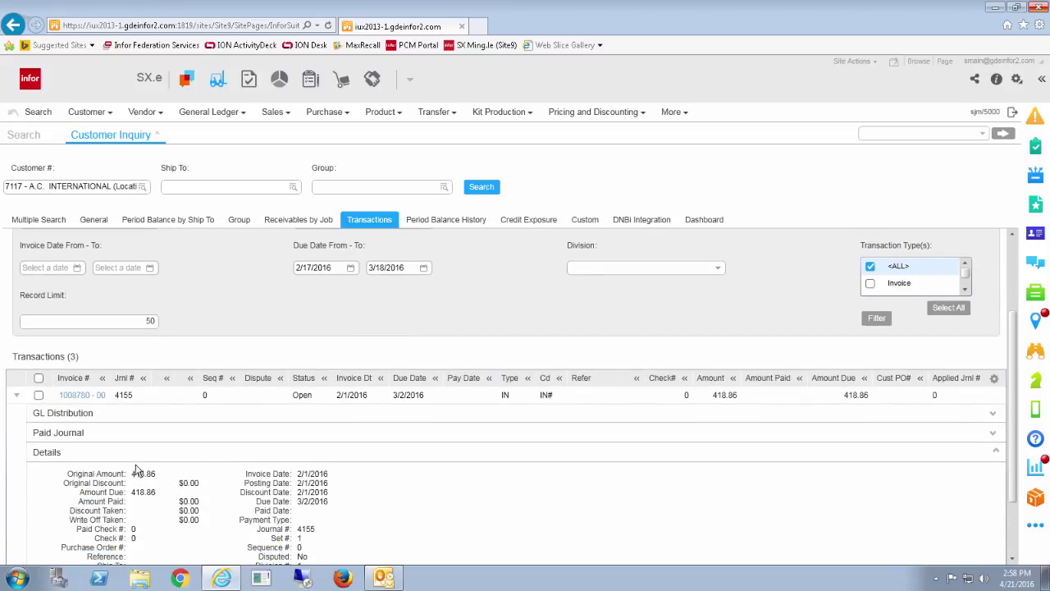
scroll(139, 478, down, 1)
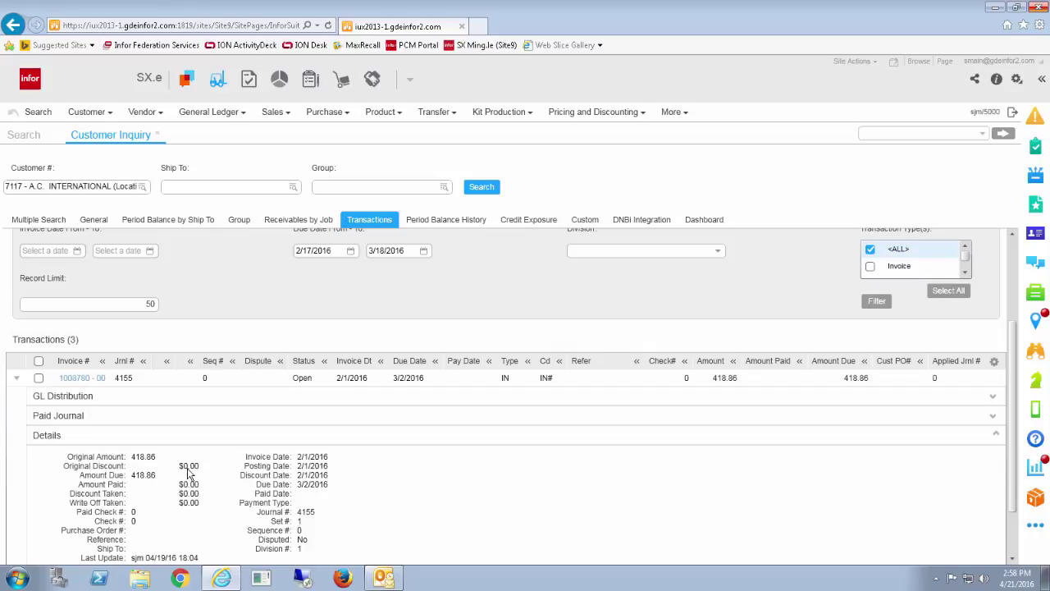
click(16, 383)
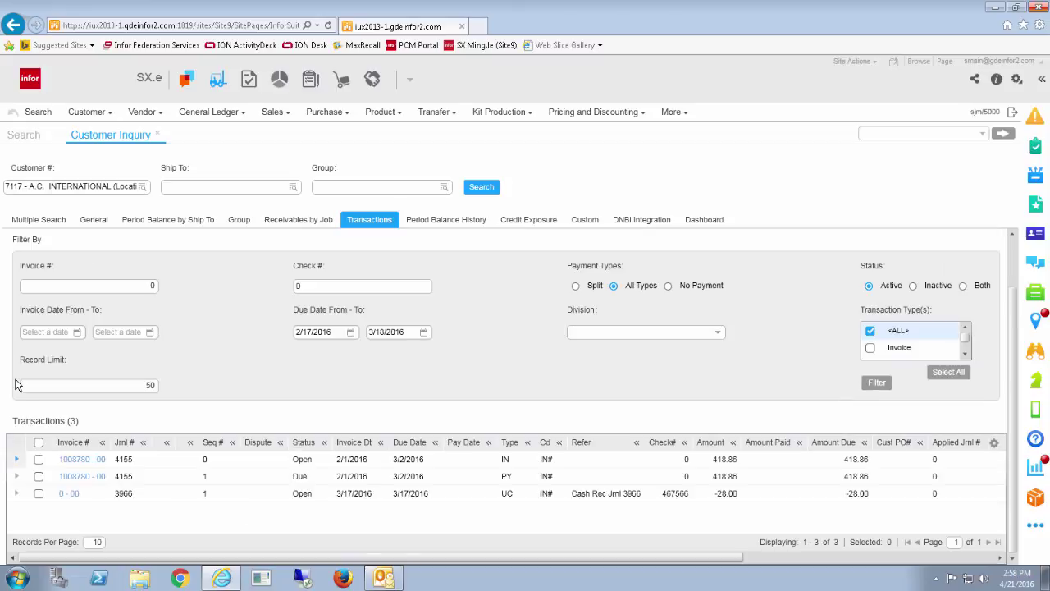
Open the order behind the first invoice transaction and view its line details.
click(82, 460)
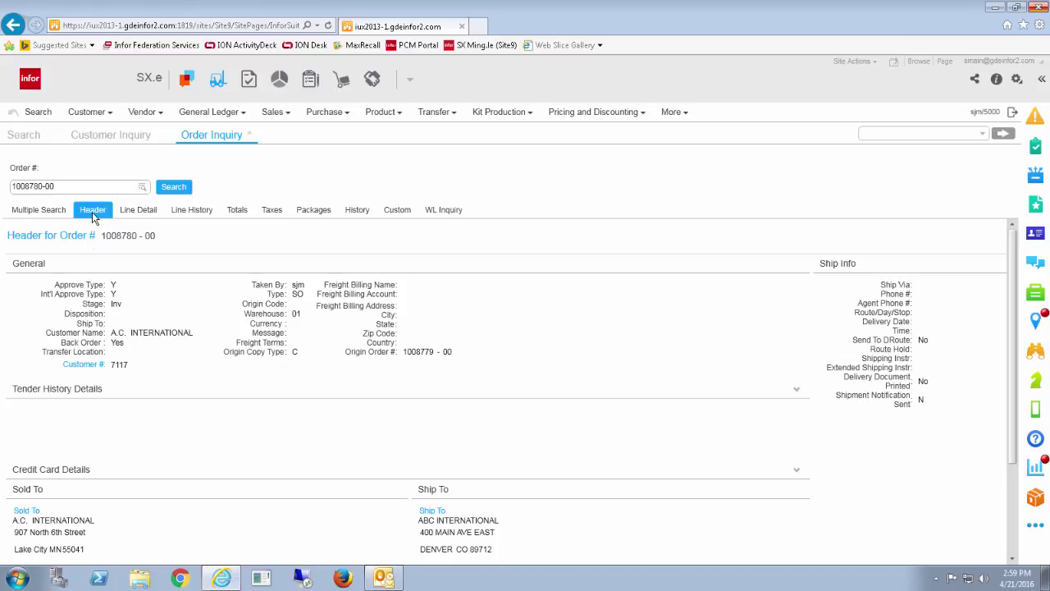
click(144, 212)
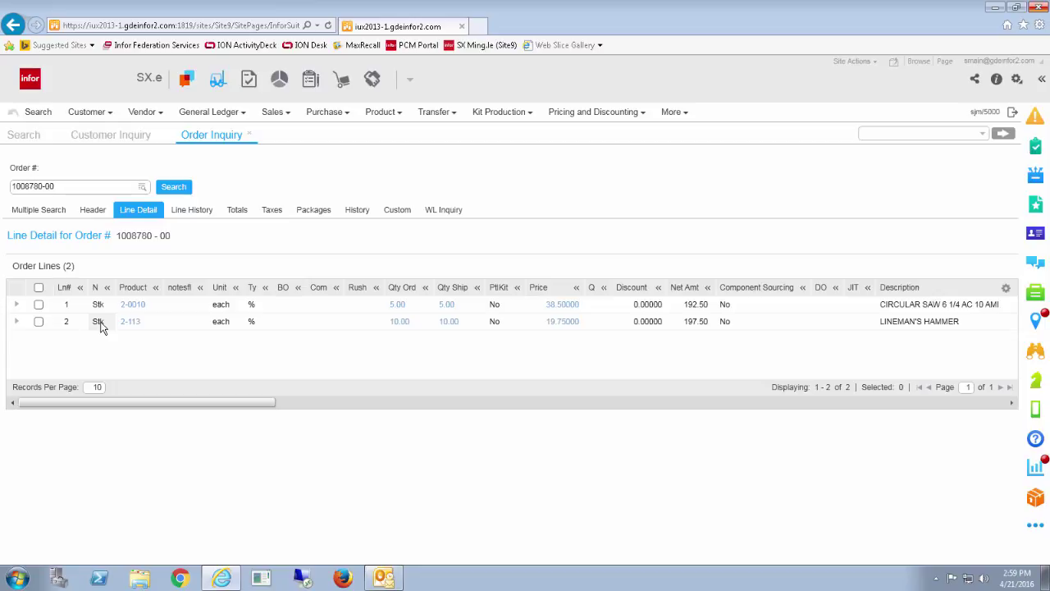
Return to the customer inquiry and review the customer's general credit, statement and year-to-date balances.
click(109, 138)
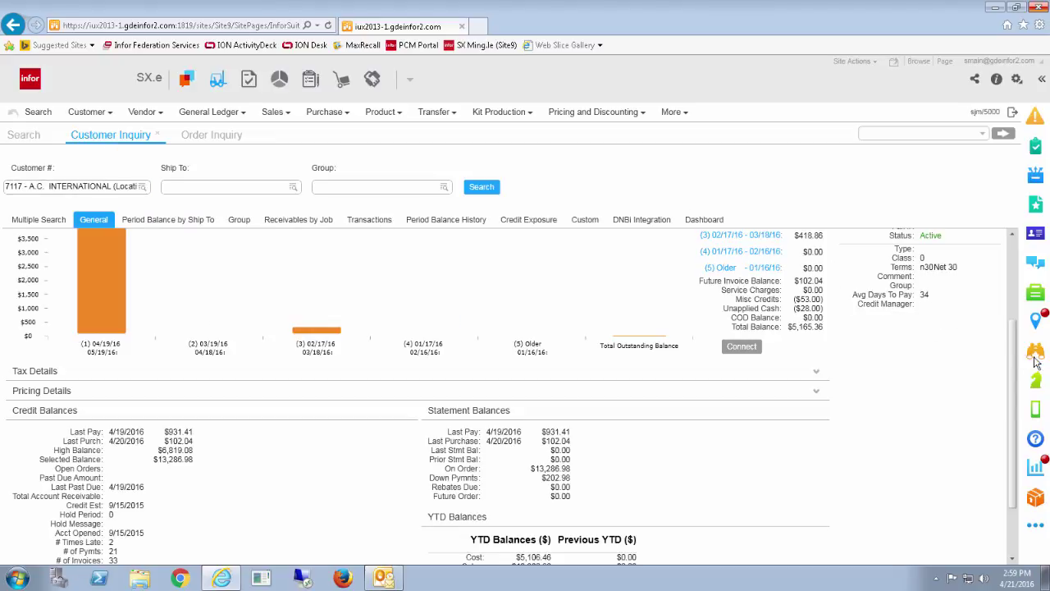
drag(1012, 366, 1010, 422)
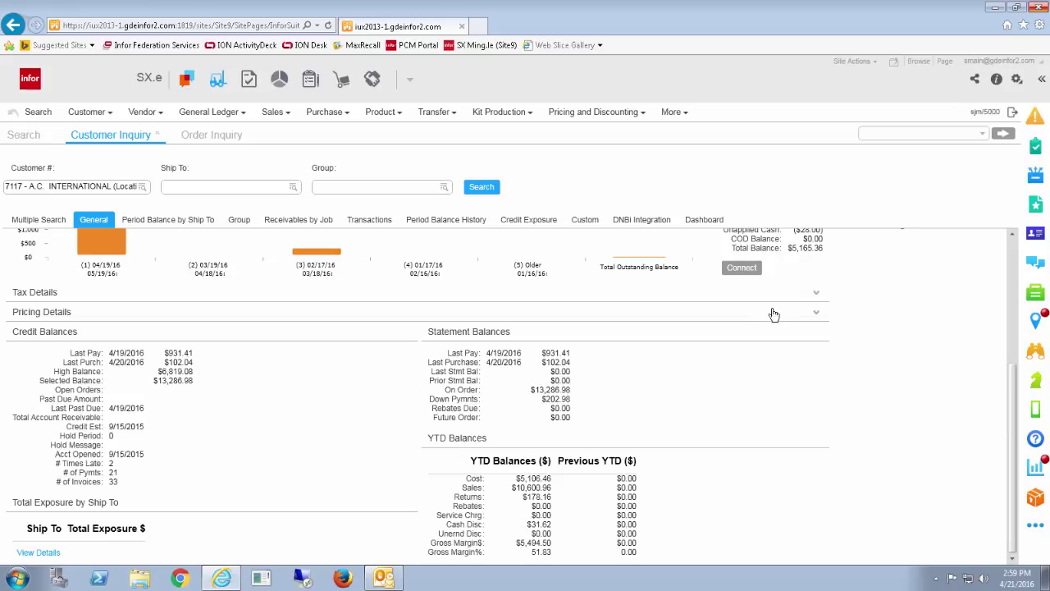
drag(1011, 353, 1011, 233)
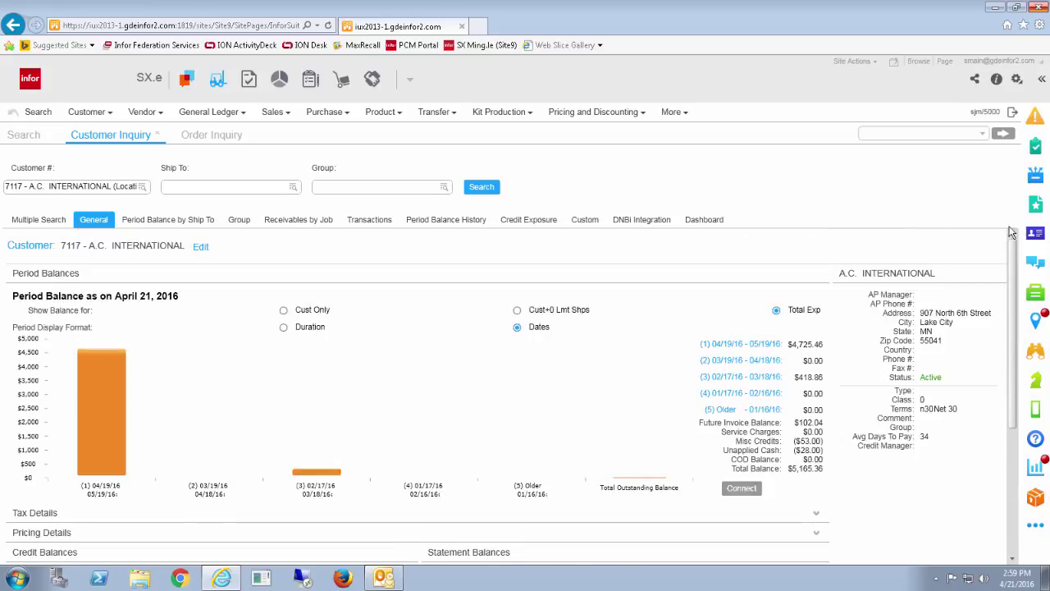
Find and follow the CustomerPartyMaster social object using the customer's number as Doc ID, and check it in the Infor Ming.le feed.
click(185, 83)
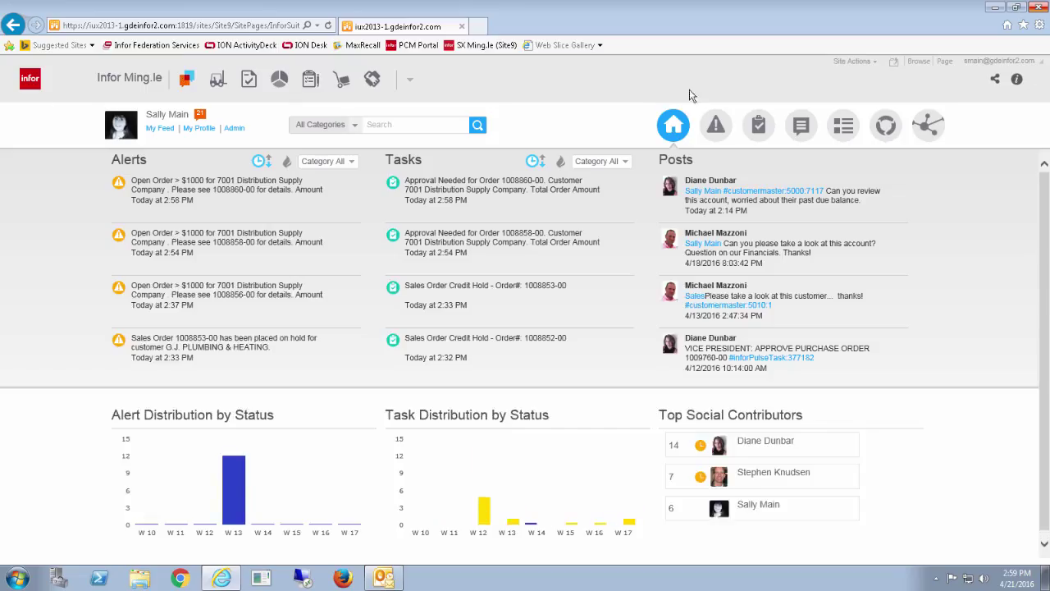
click(929, 132)
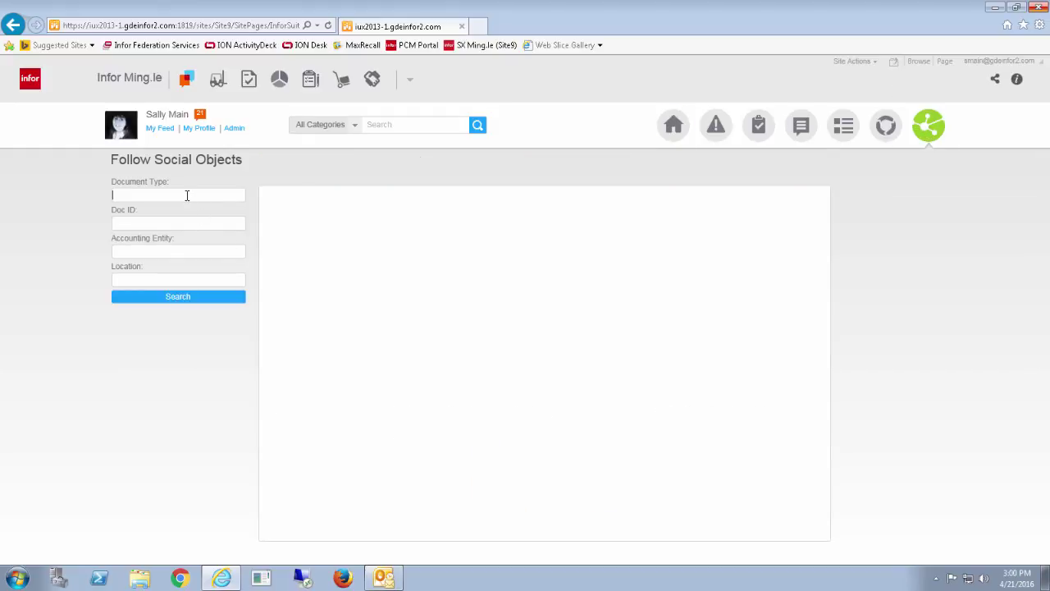
text(cus)
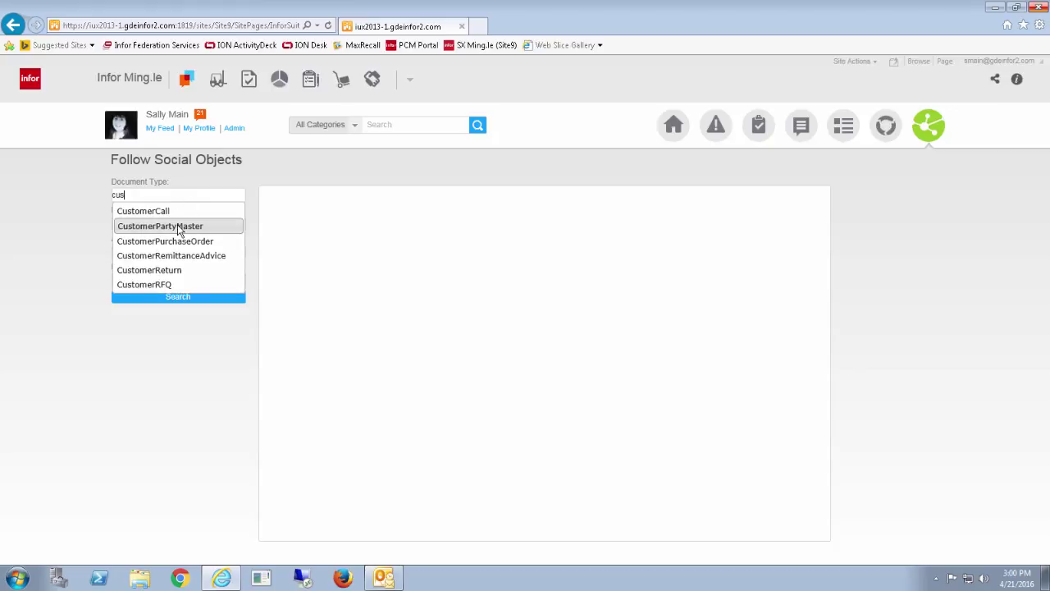
click(179, 227)
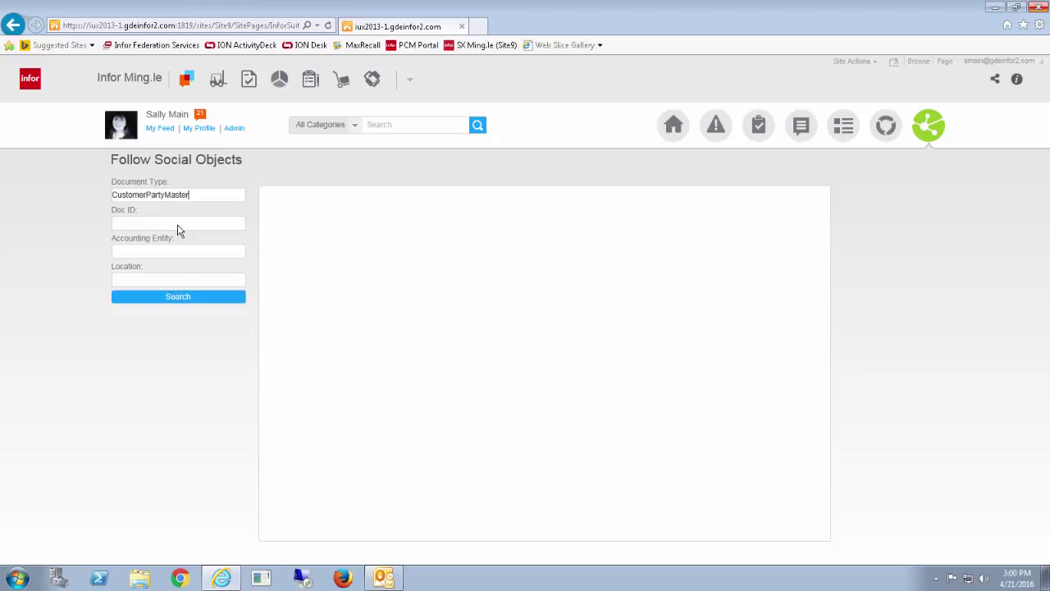
text(7117)
click(183, 299)
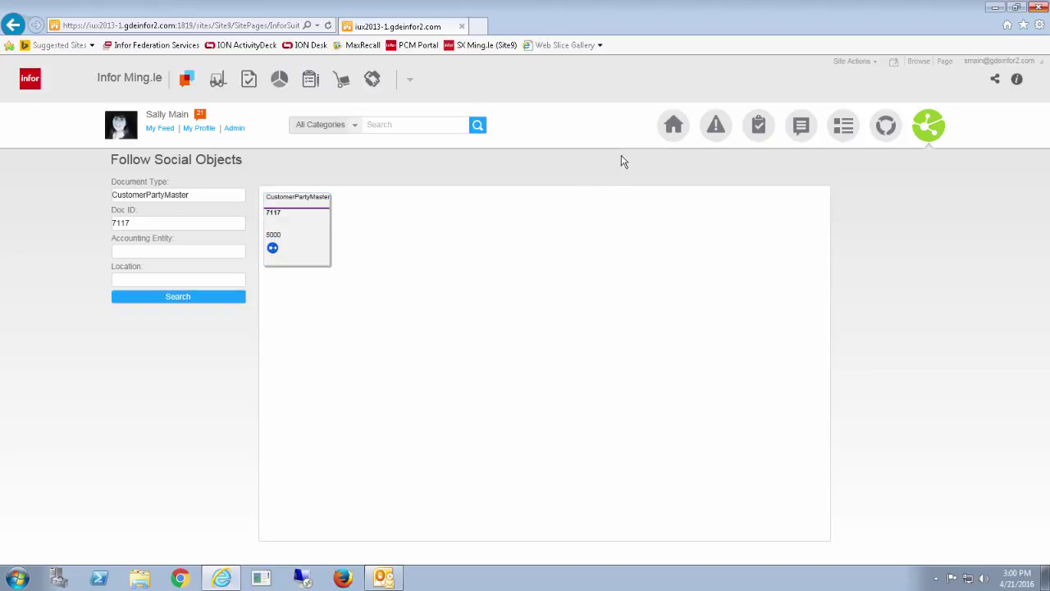
click(159, 130)
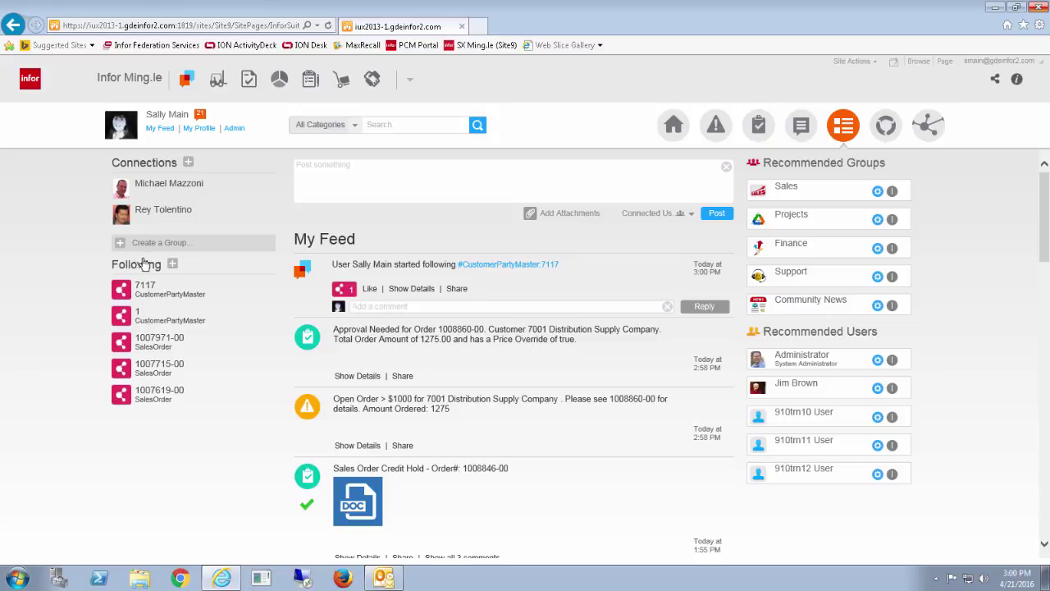
click(673, 124)
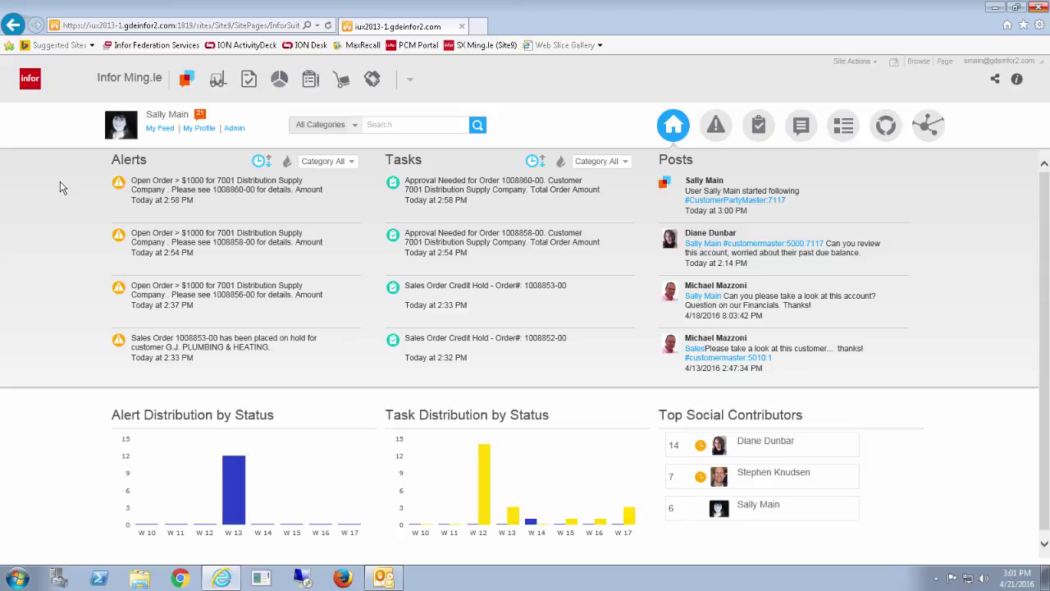
Open the sales Credit Release inquiry in SX.e and search for orders in warehouse 01 - MAIN WAREHOUSE.
click(217, 80)
click(287, 115)
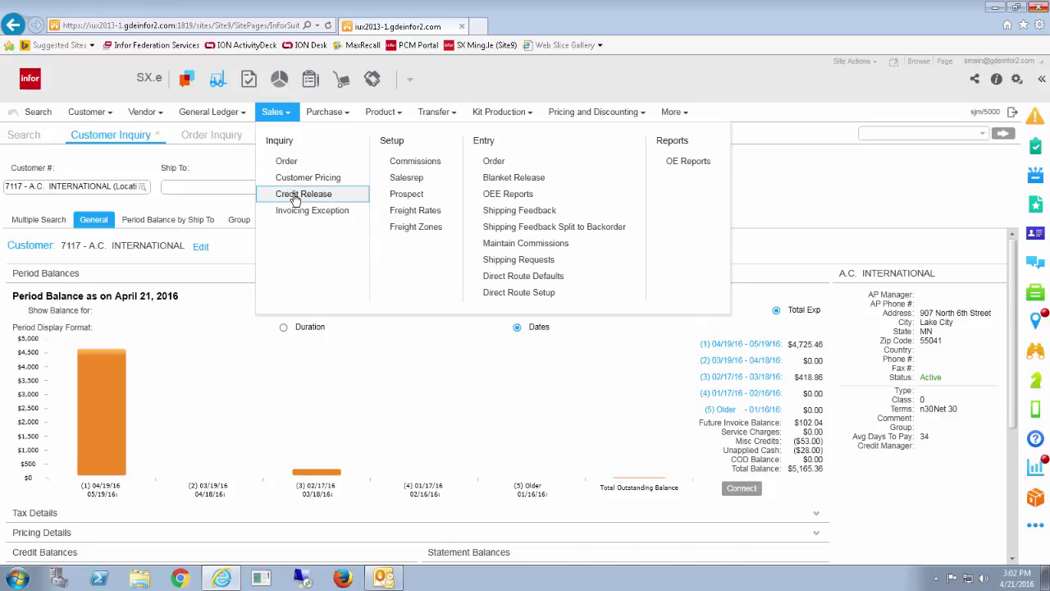
click(297, 197)
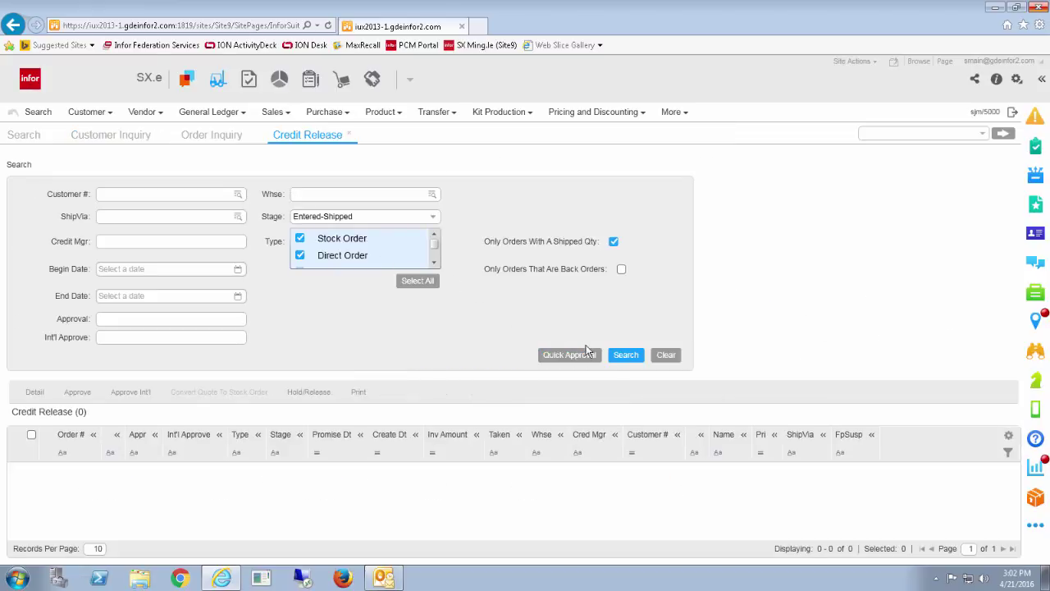
click(389, 196)
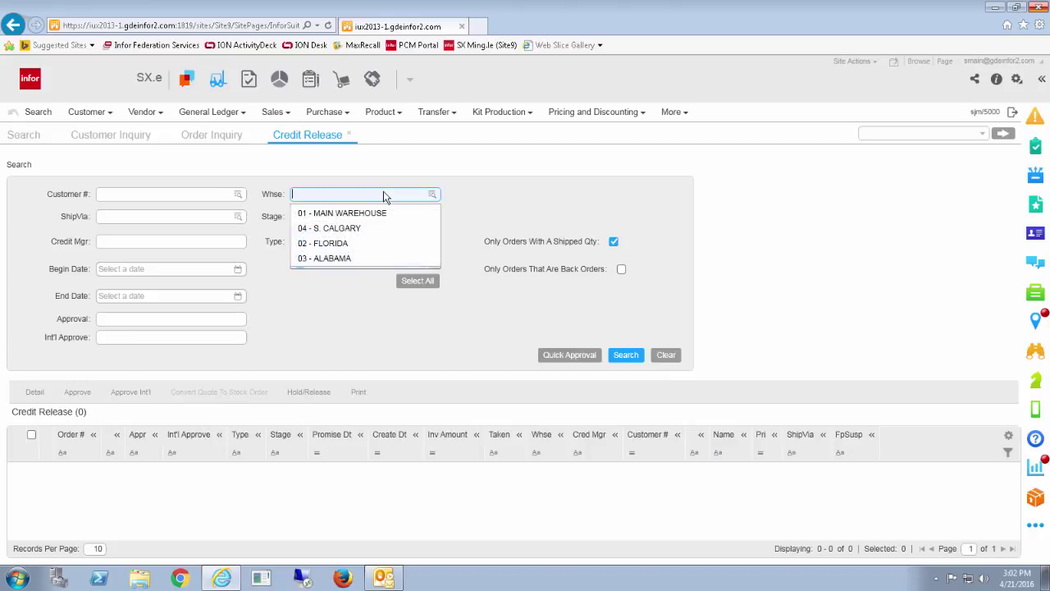
click(371, 213)
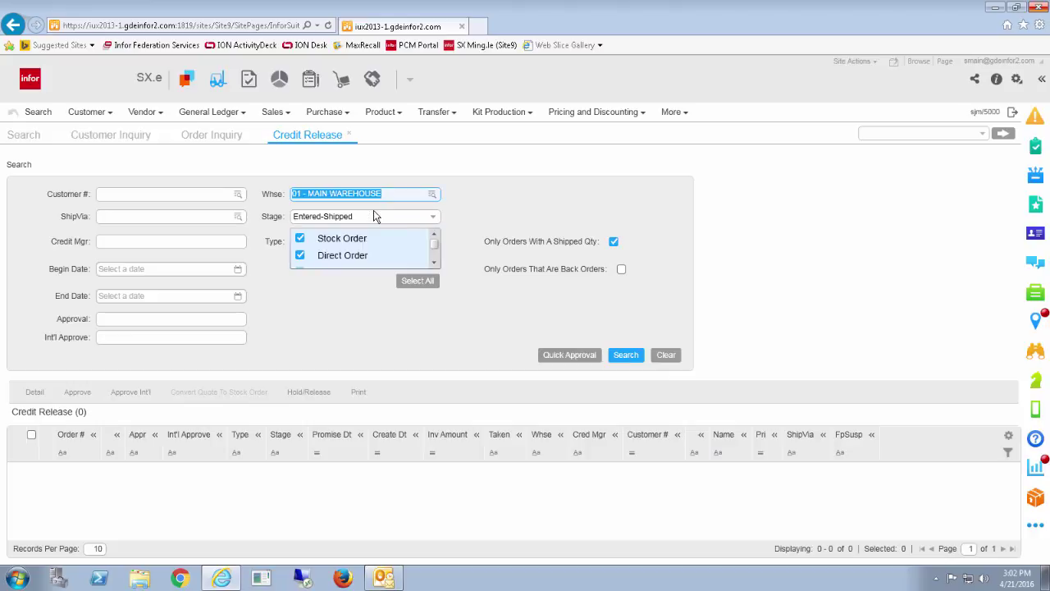
click(625, 356)
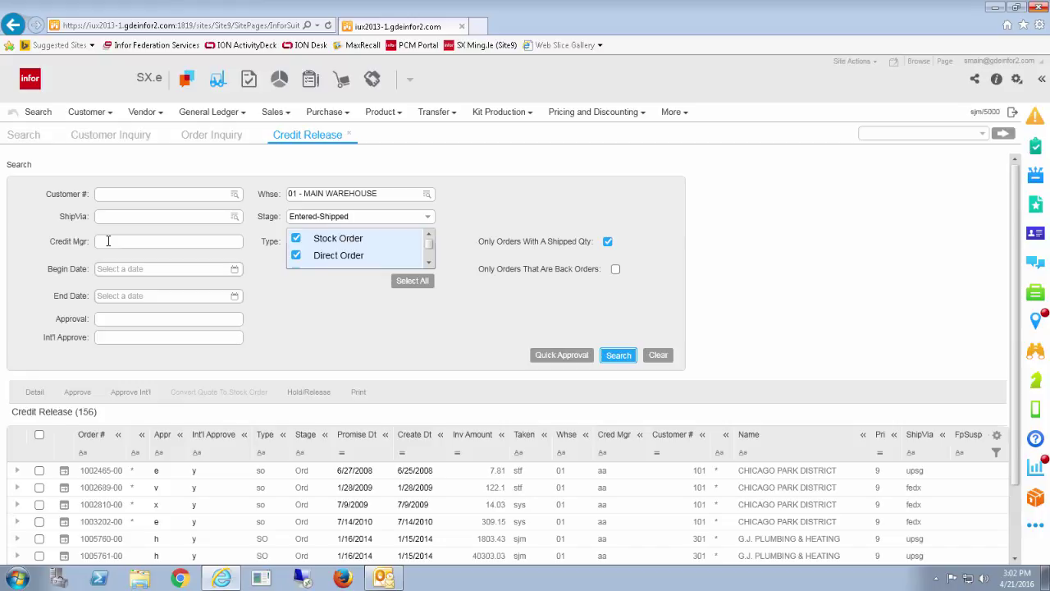
Narrow the credit release search to credit manager ar and review the listed orders.
click(109, 241)
text(a)
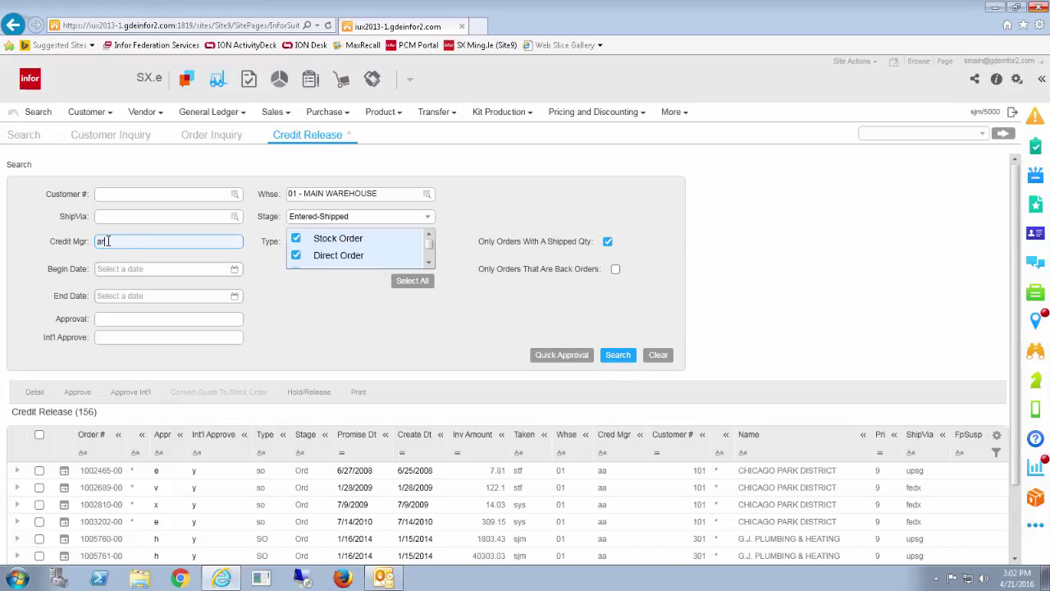
text(r)
click(618, 354)
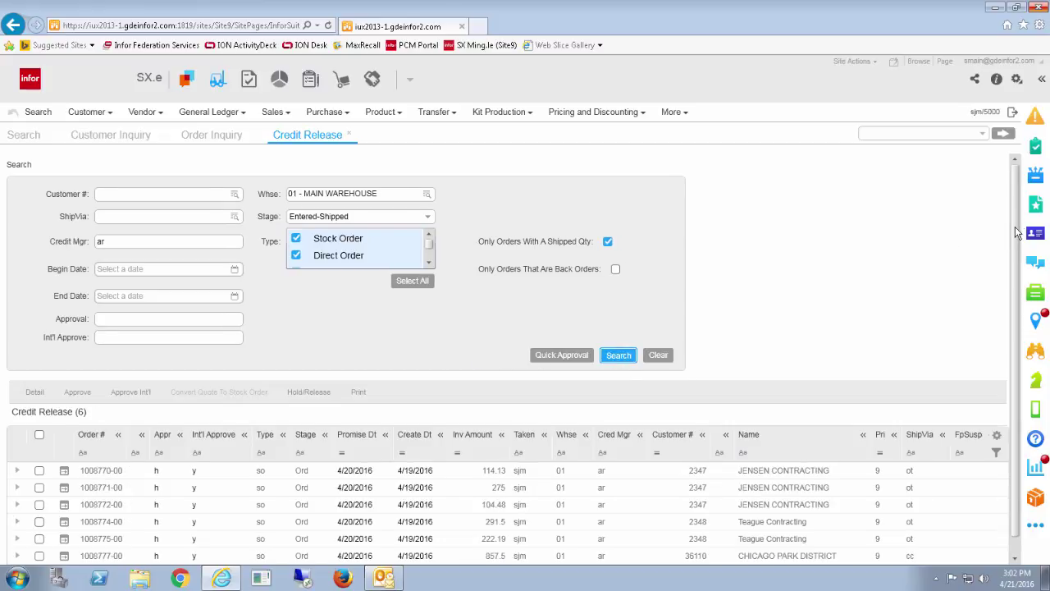
scroll(1017, 233, down, 1)
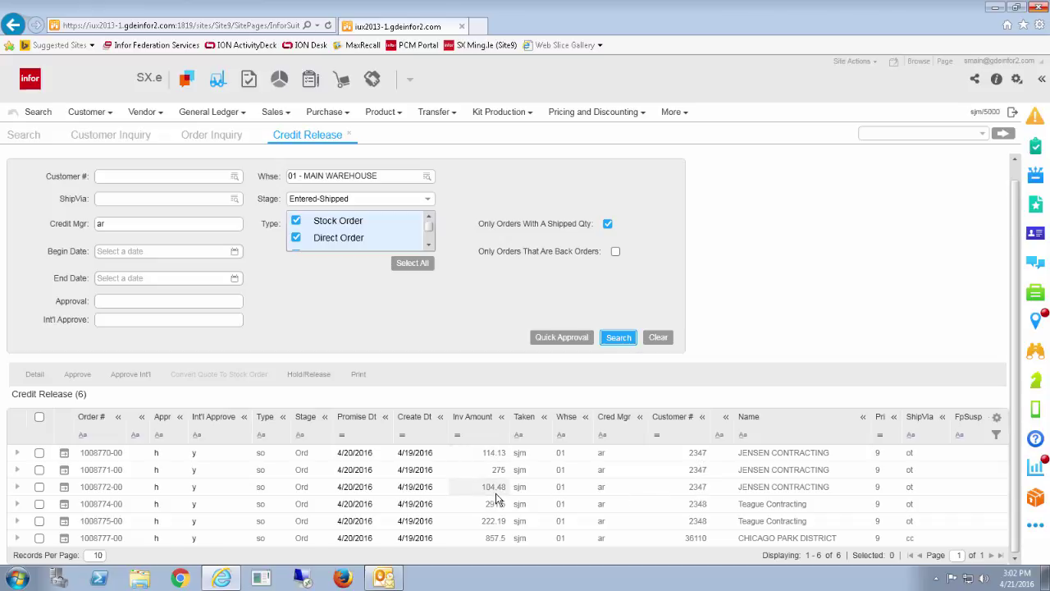
Open the first JENSEN CONTRACTING order's credit release detail and review its header, customer balances, customer credit and order lines.
click(65, 453)
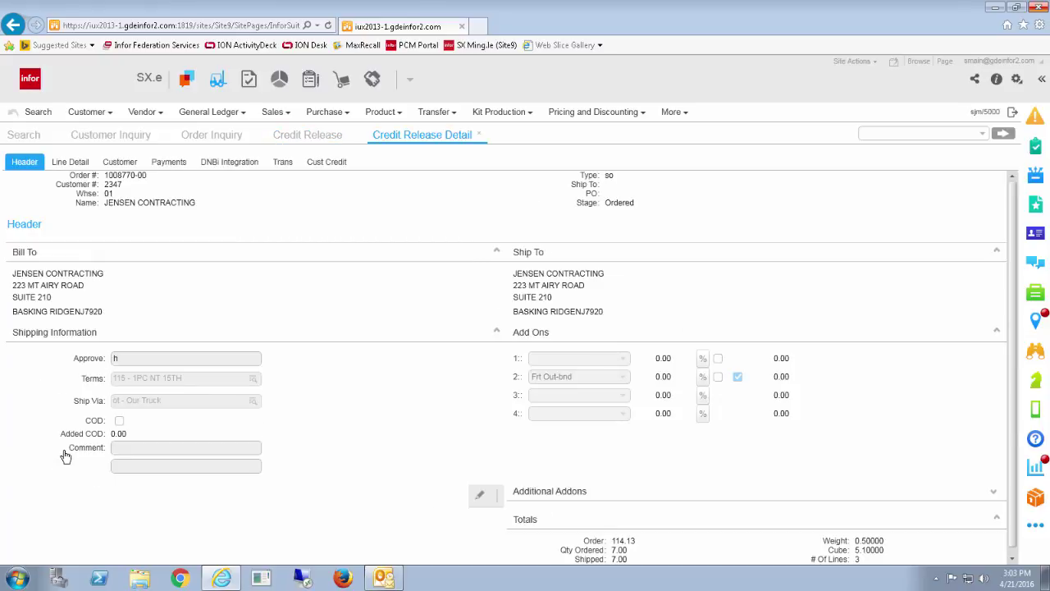
click(120, 162)
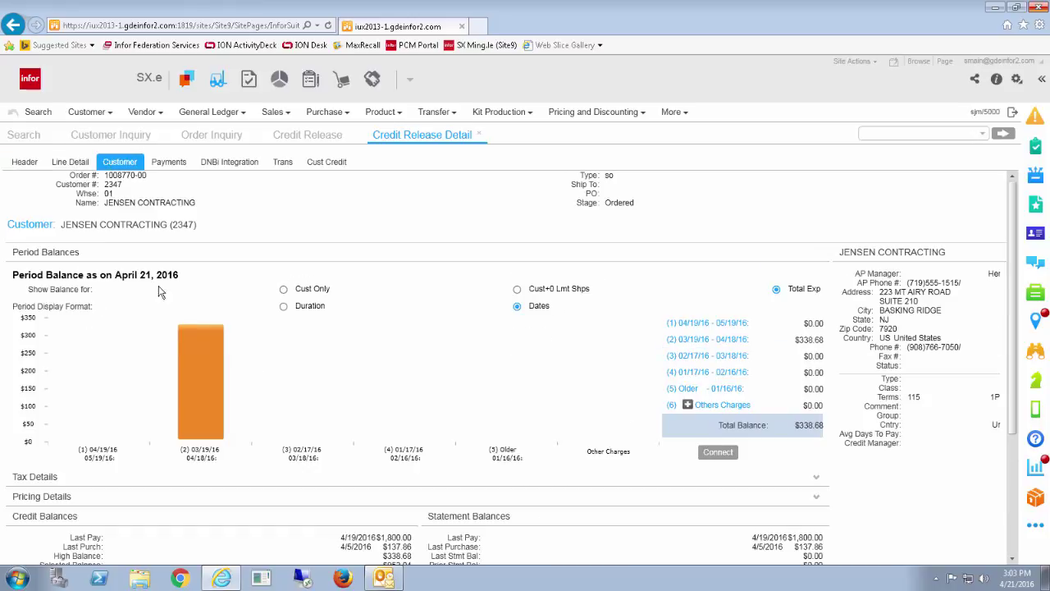
mouse_move(202, 335)
click(327, 163)
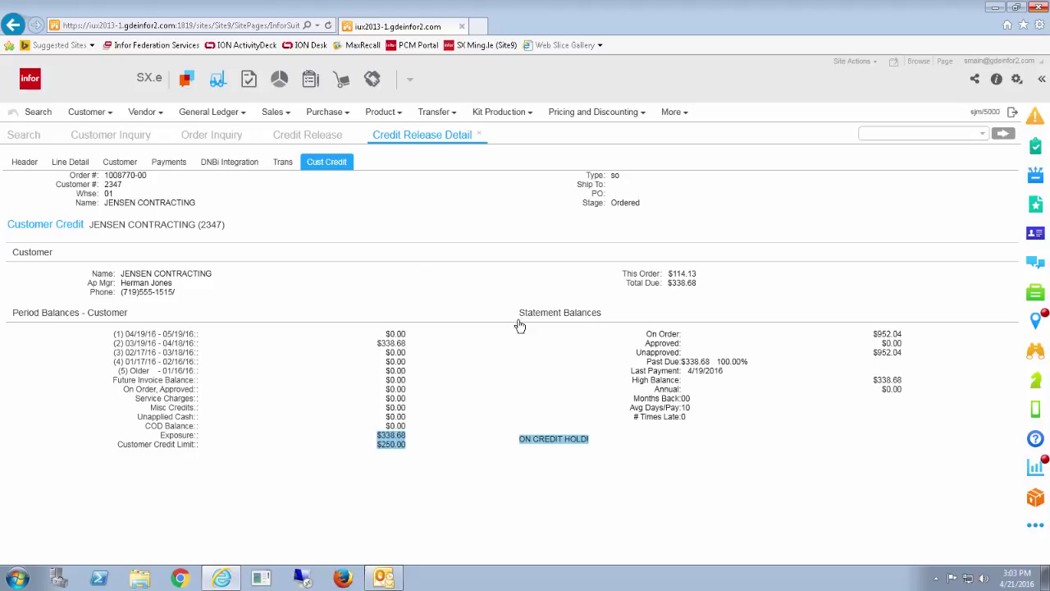
click(66, 164)
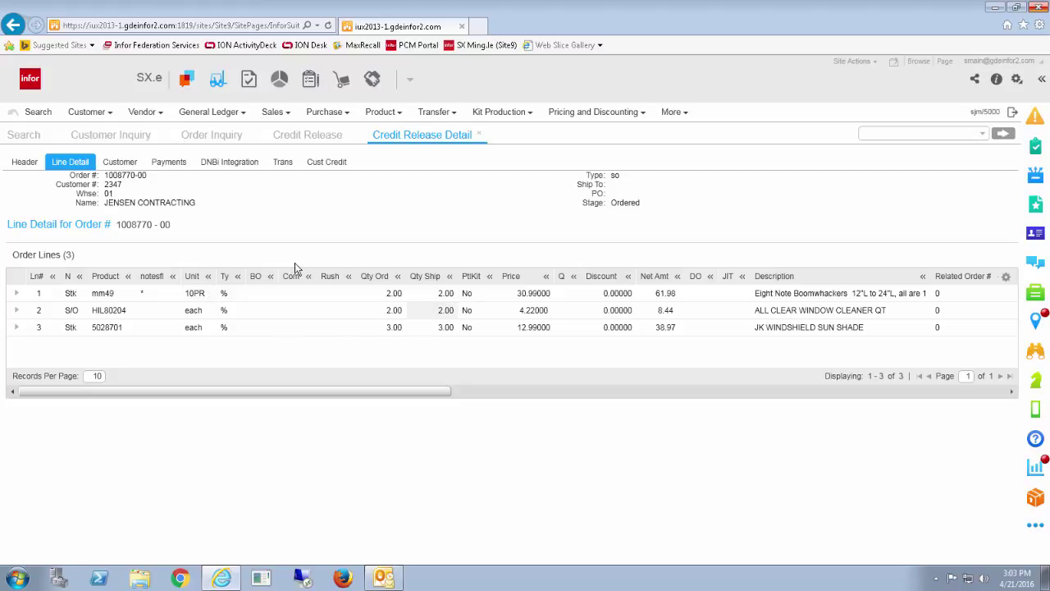
click(25, 163)
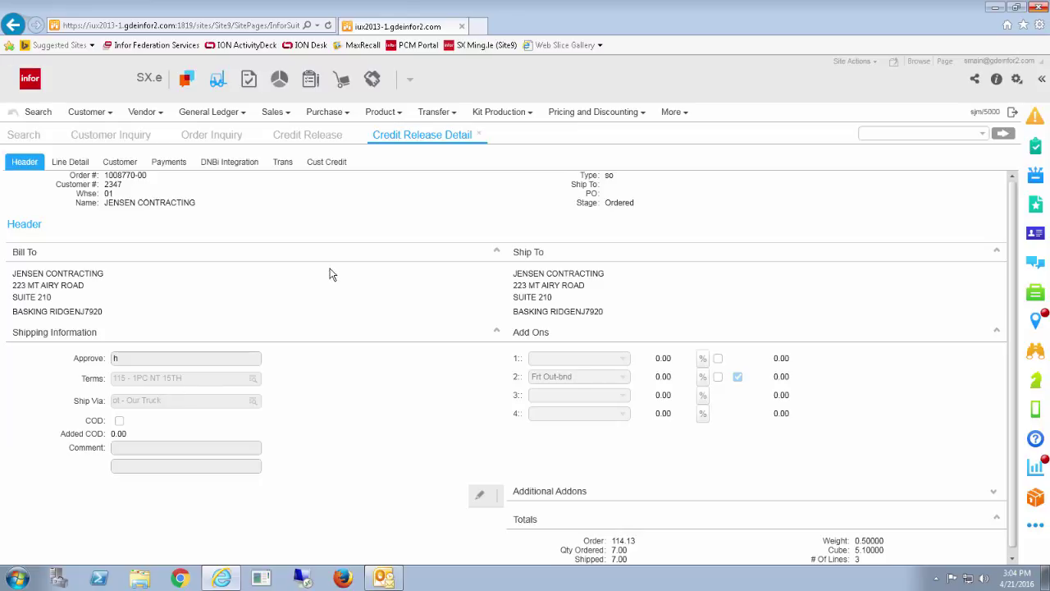
Return to the credit release list and approve all three JENSEN CONTRACTING orders together.
click(316, 138)
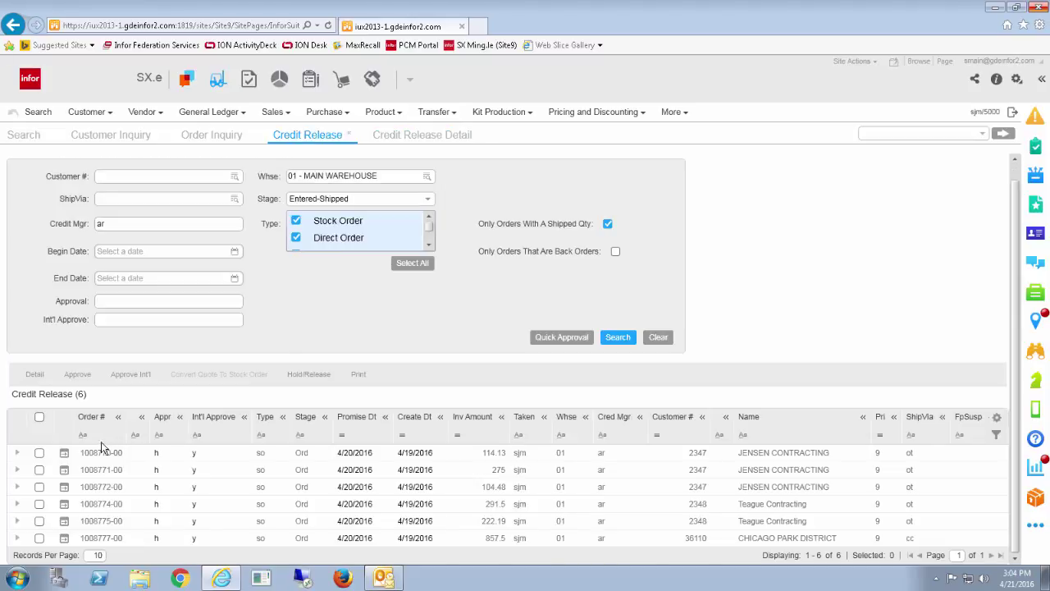
click(40, 452)
click(39, 471)
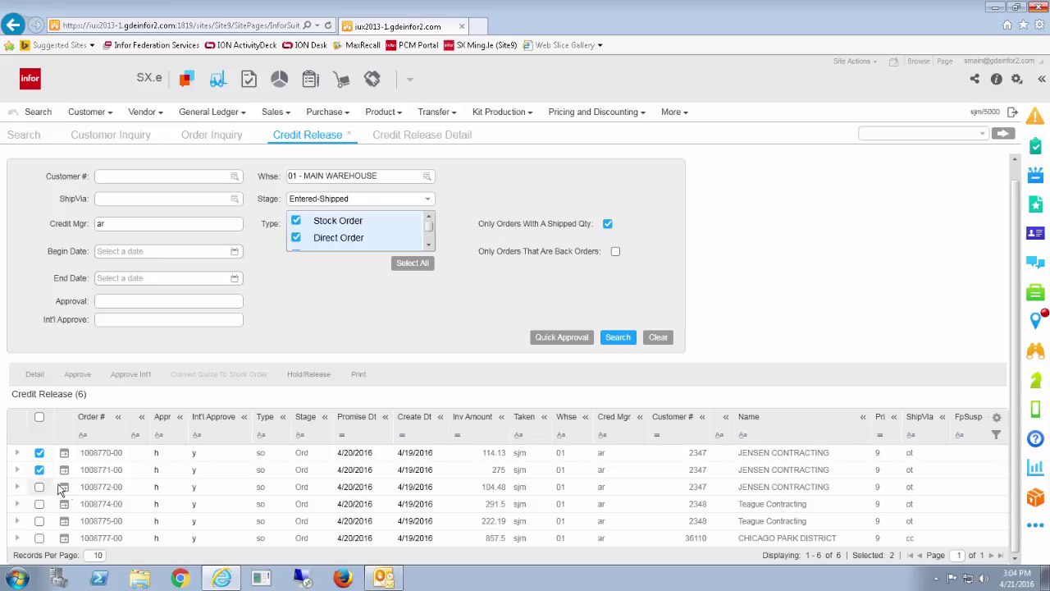
click(40, 487)
click(78, 375)
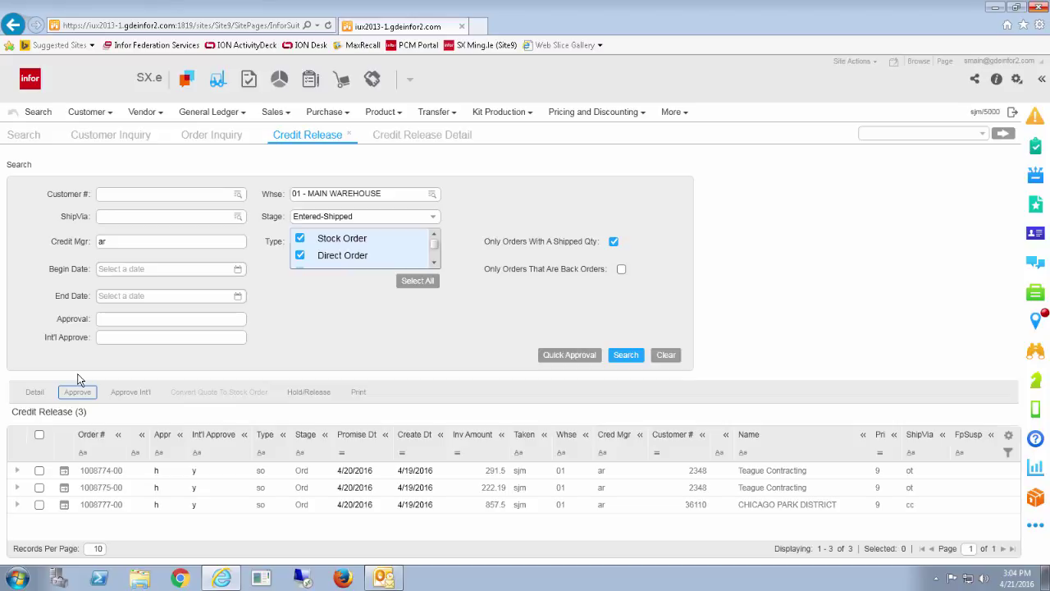
Open the credit release detail of the CHICAGO PARK DISTRICT order and review the customer's credit information.
click(701, 508)
click(65, 505)
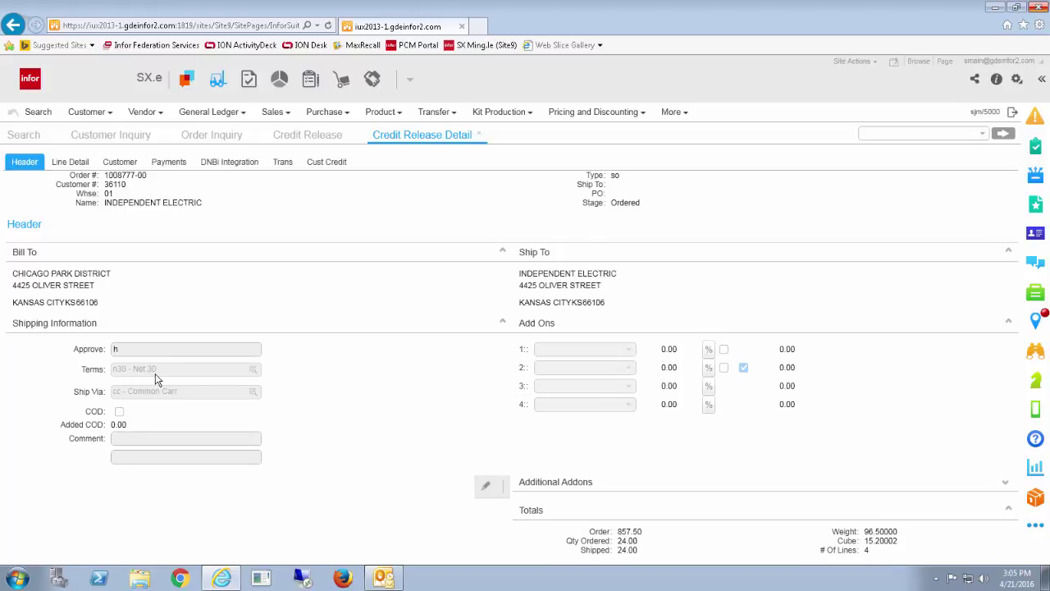
click(328, 163)
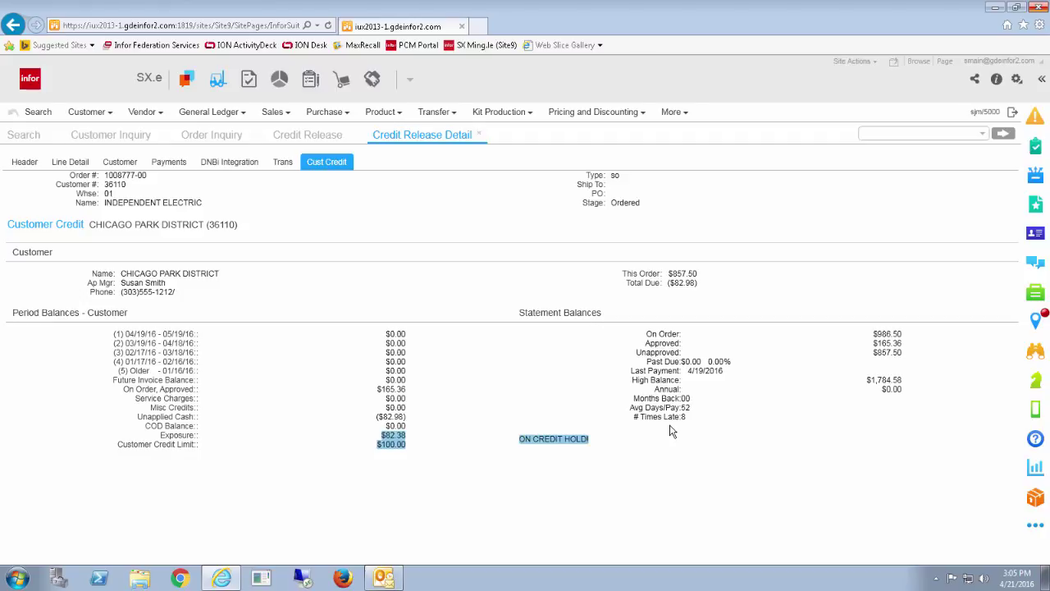
Edit the CHICAGO PARK DISTRICT order header: set Approve to y and Terms to COD - COD, enable COD, and save.
click(24, 162)
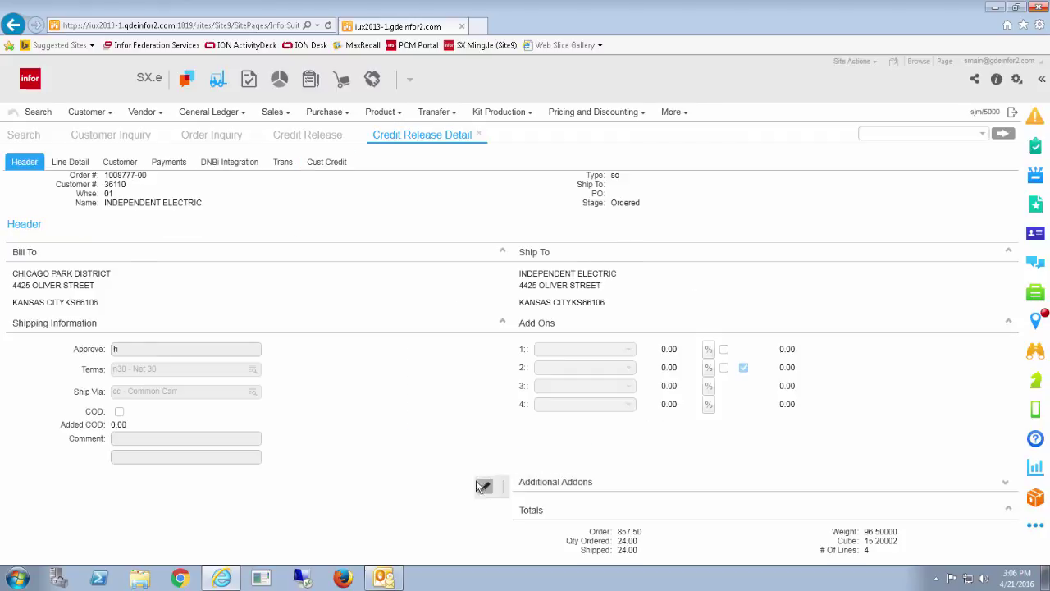
click(485, 487)
click(178, 351)
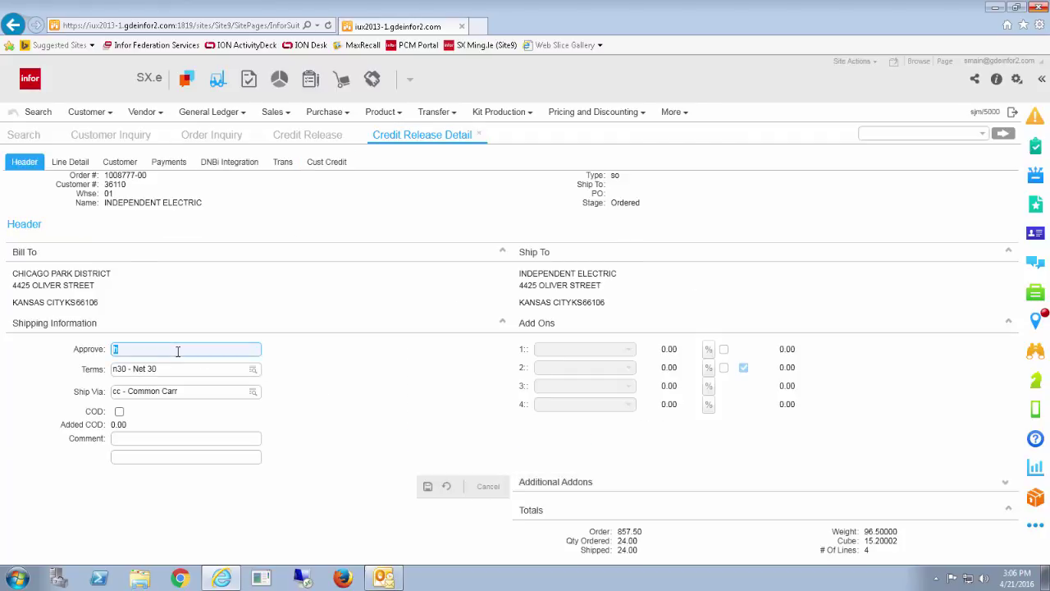
text(y)
key(Tab)
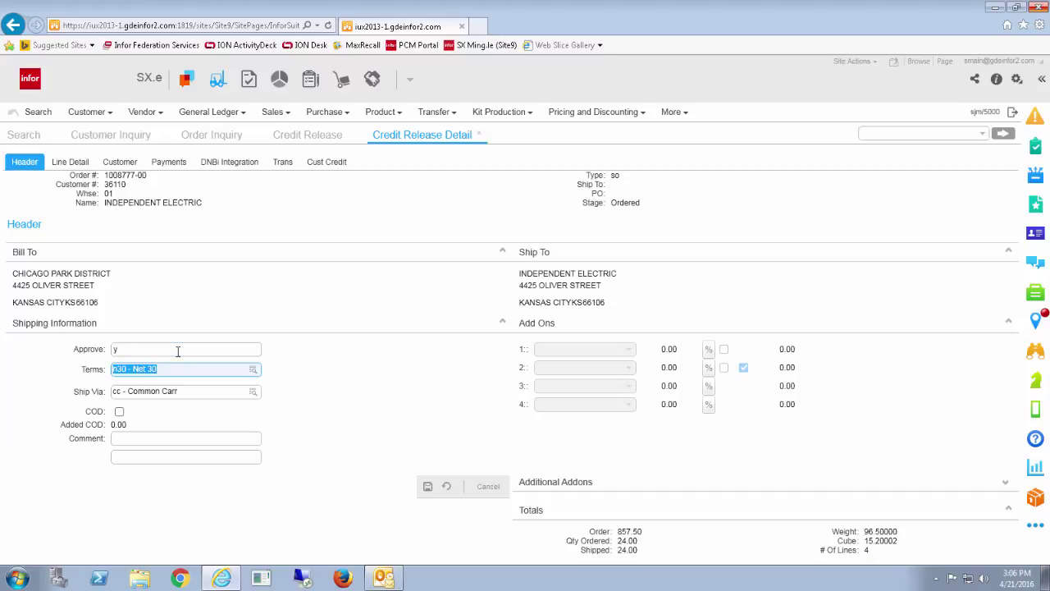
text(cod)
click(164, 387)
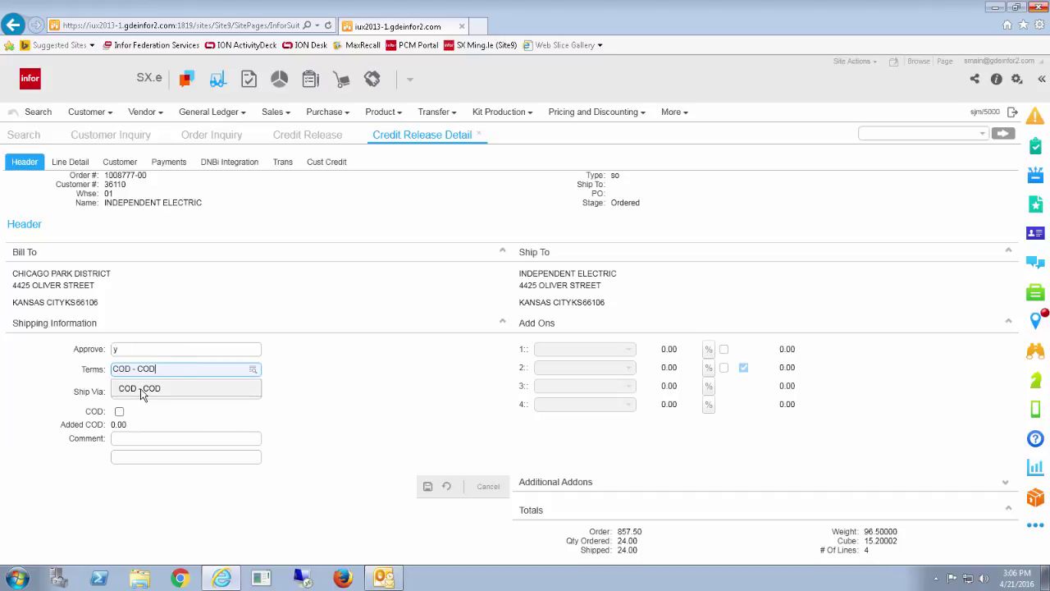
click(120, 414)
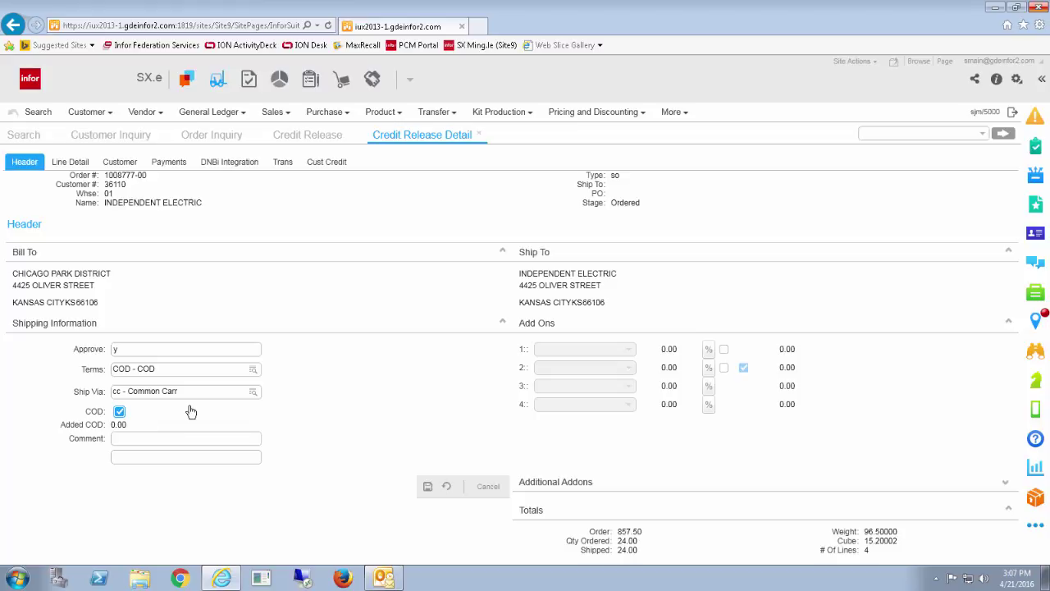
click(427, 487)
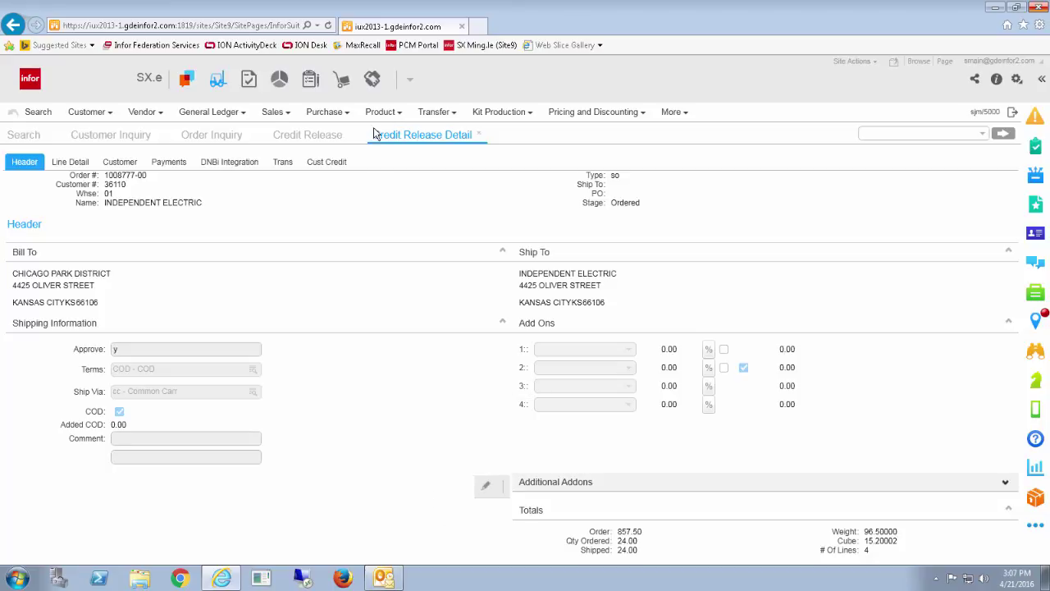
Switch to Infor CRM and open the CHICAGO PARK DISTRICT account from the sales accounts list.
click(373, 82)
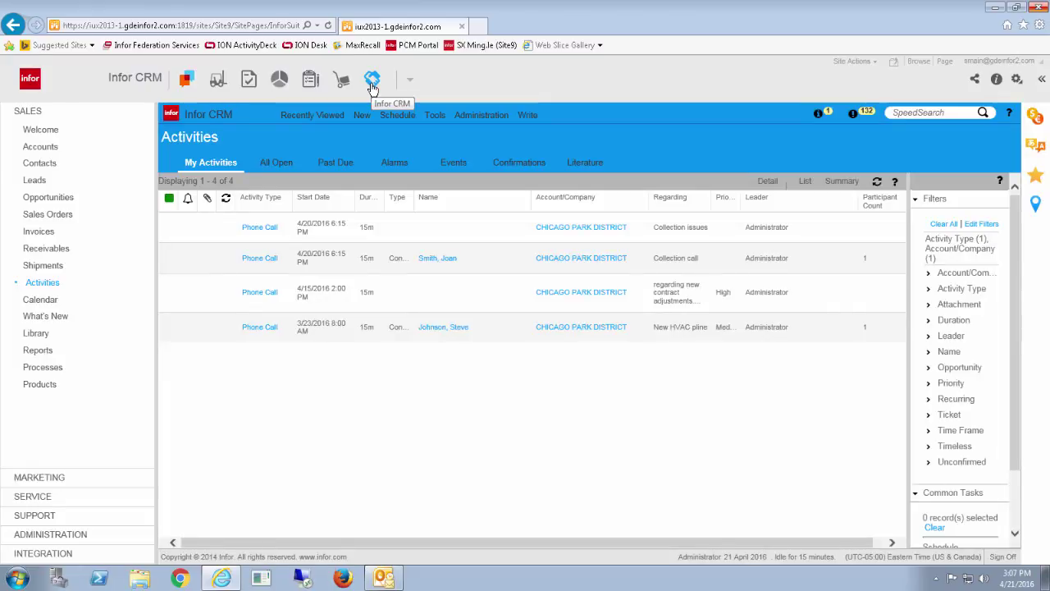
click(39, 147)
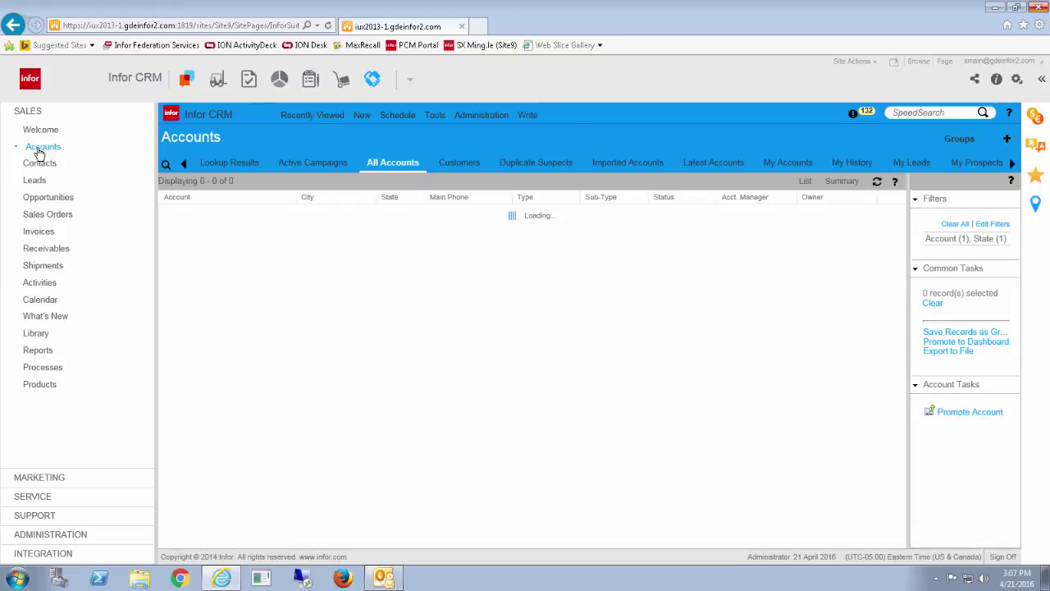
click(193, 247)
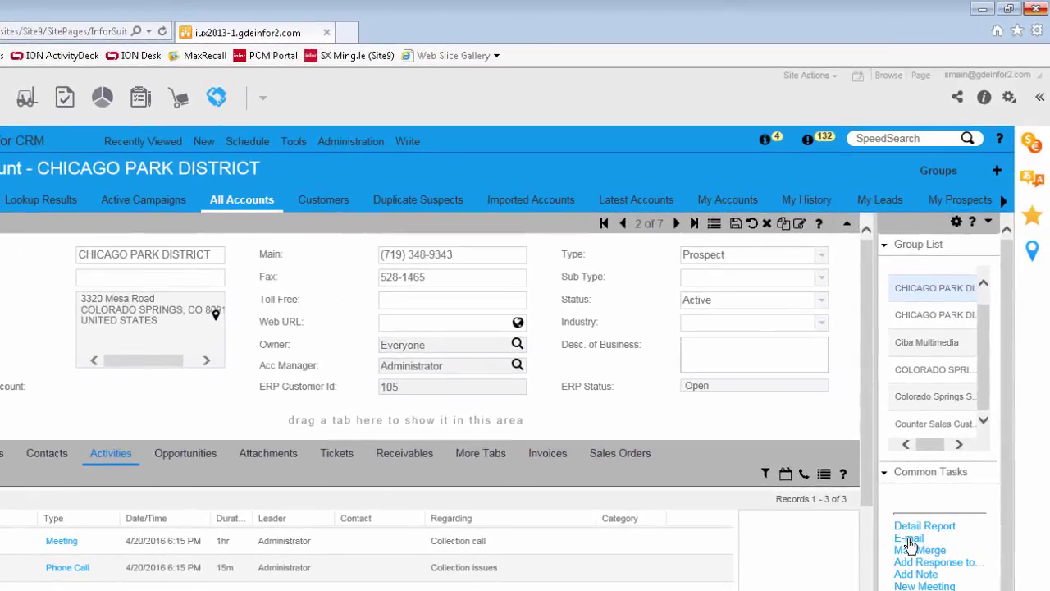
Start an e-mail to the CHICAGO PARK DISTRICT account's contact with the subject "COD order".
click(908, 538)
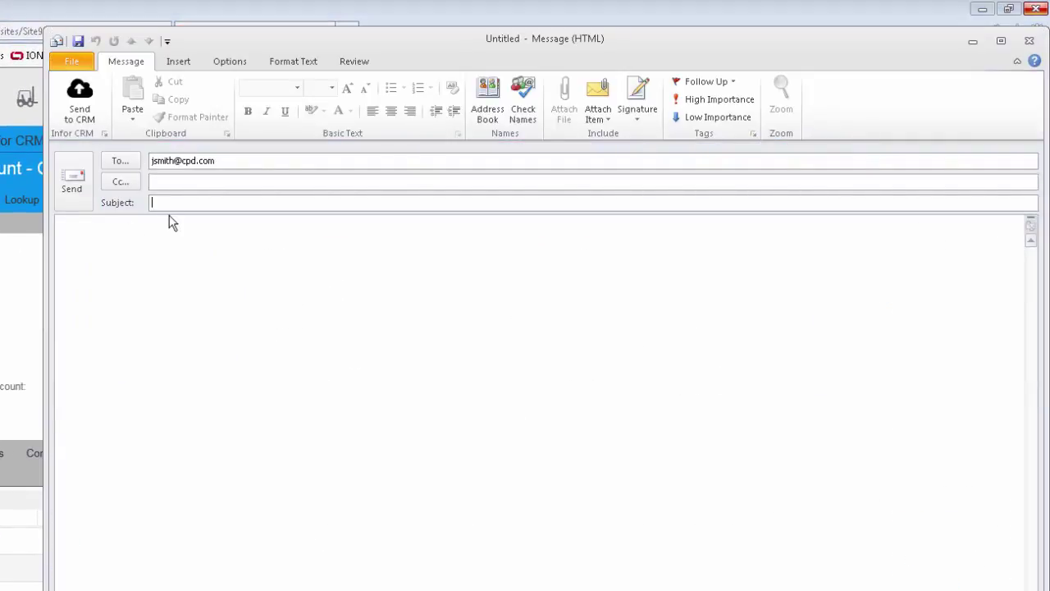
text(COD order)
key(Tab)
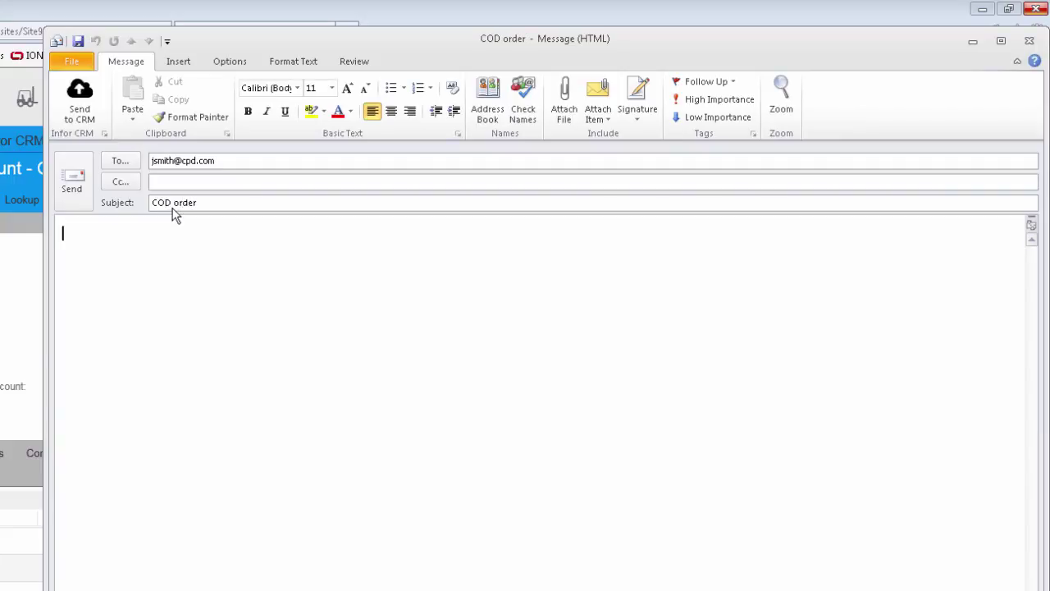
Write to the contact by first name: "you will be receiving your product but will have to pay for it prior to having the items delivered.".
text(Joan - you will be re)
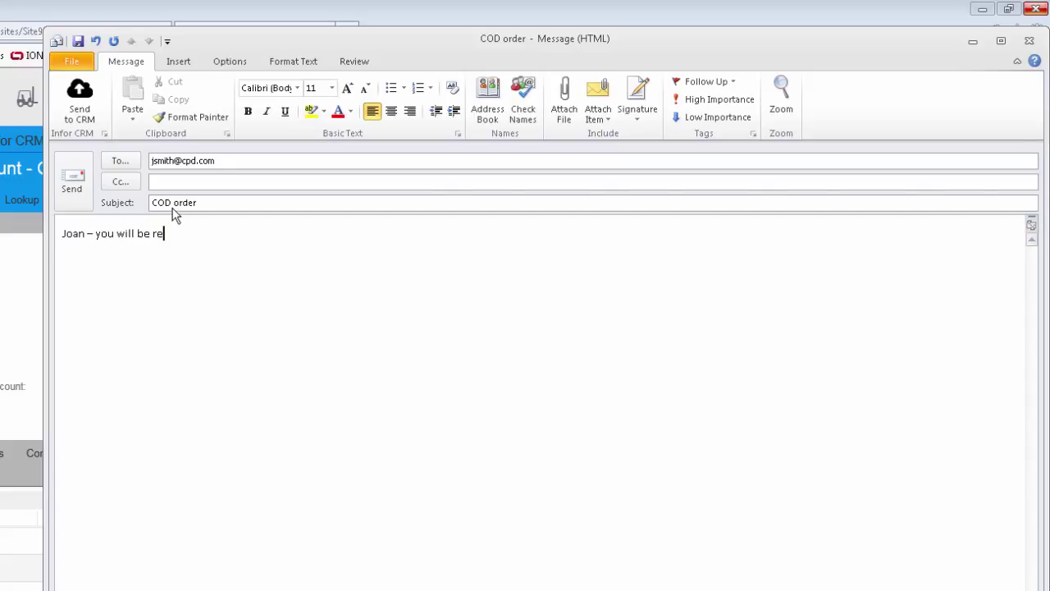
text(ceiving your product but will have to)
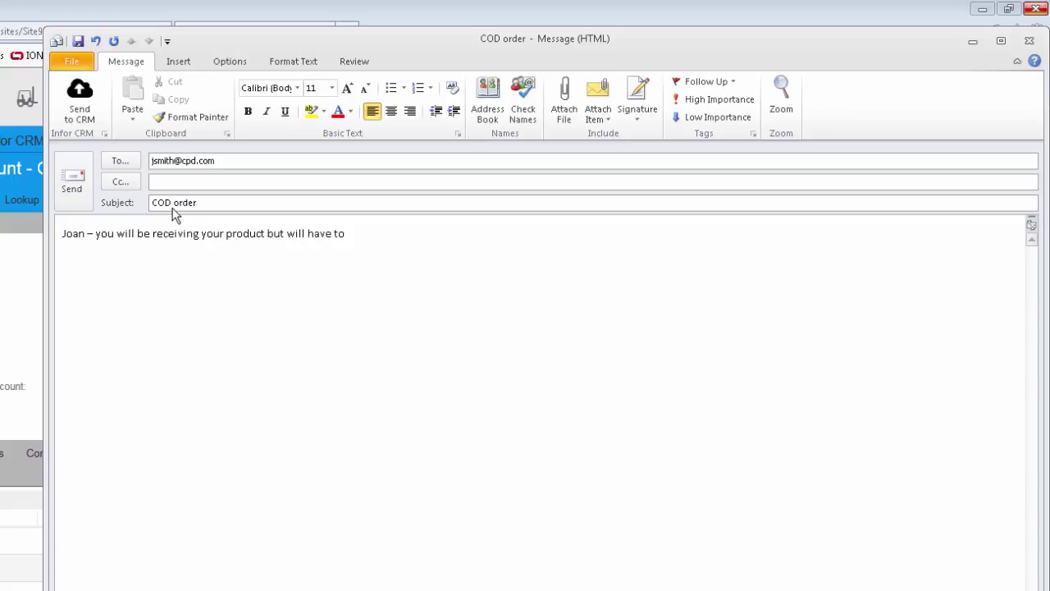
text( pay for it prior to having the items de)
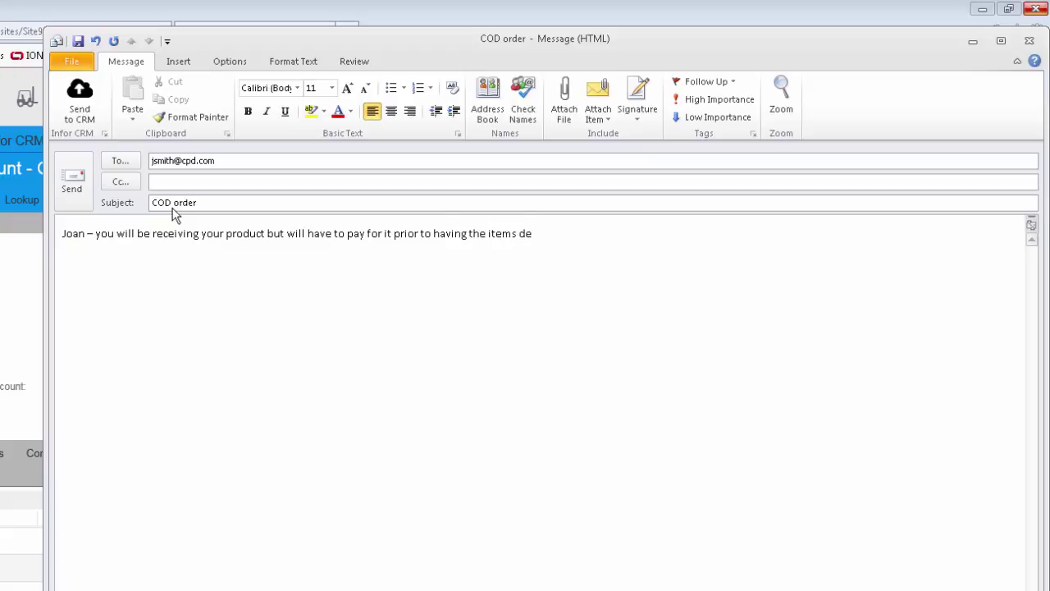
text(livered.)
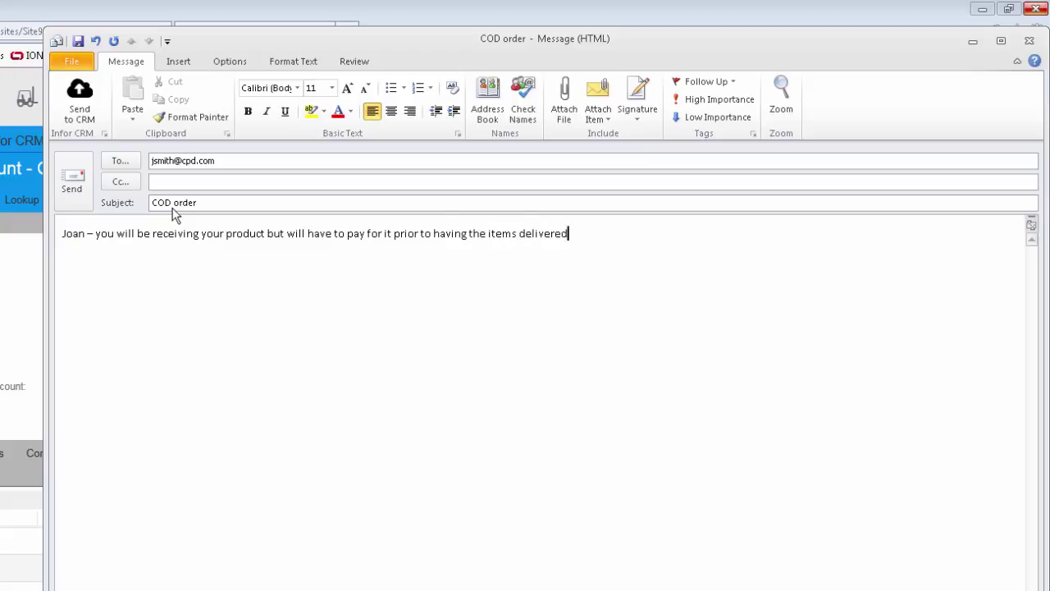